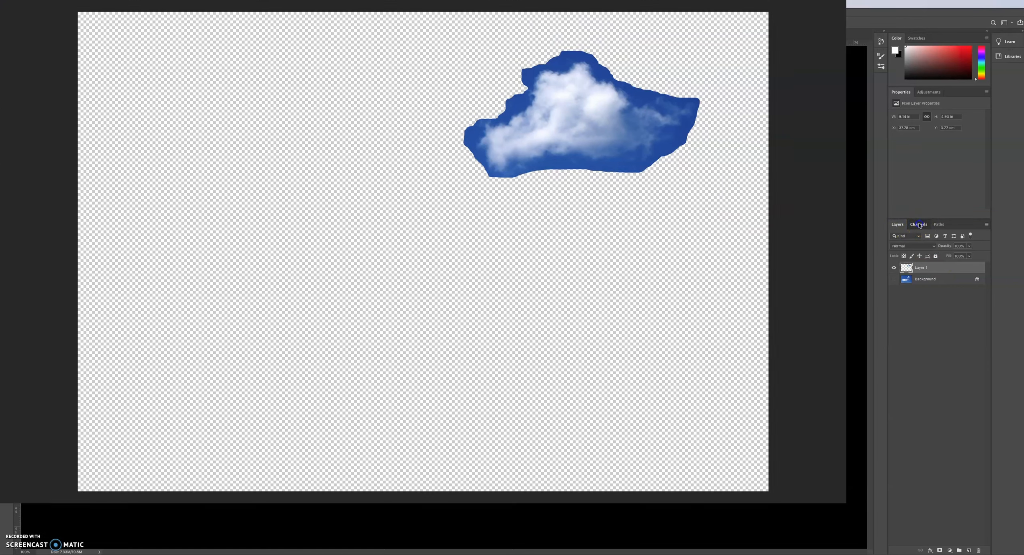
Compare the colour channels, duplicate the Red channel as Red copy, and show only that copy
left_click(919, 224)
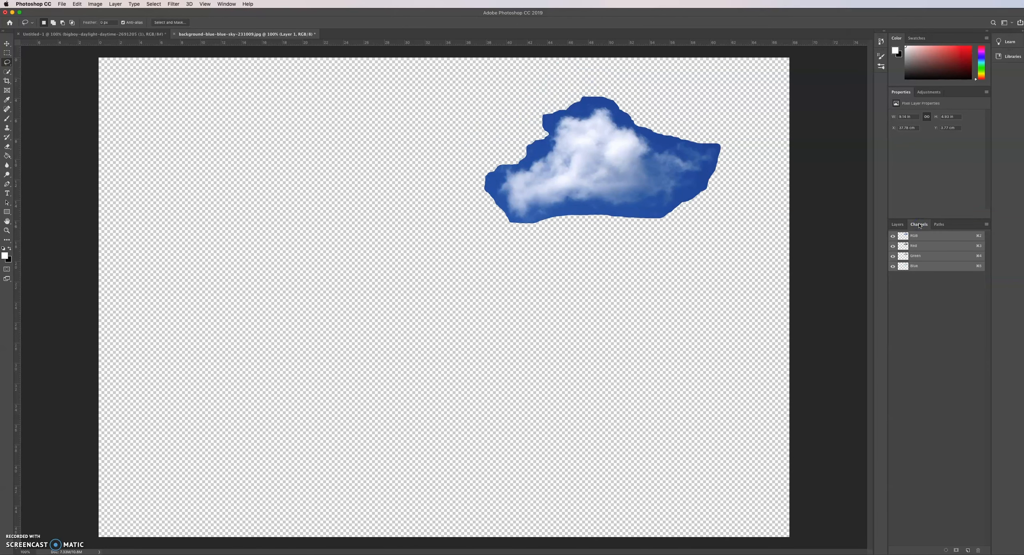
left_click(924, 247)
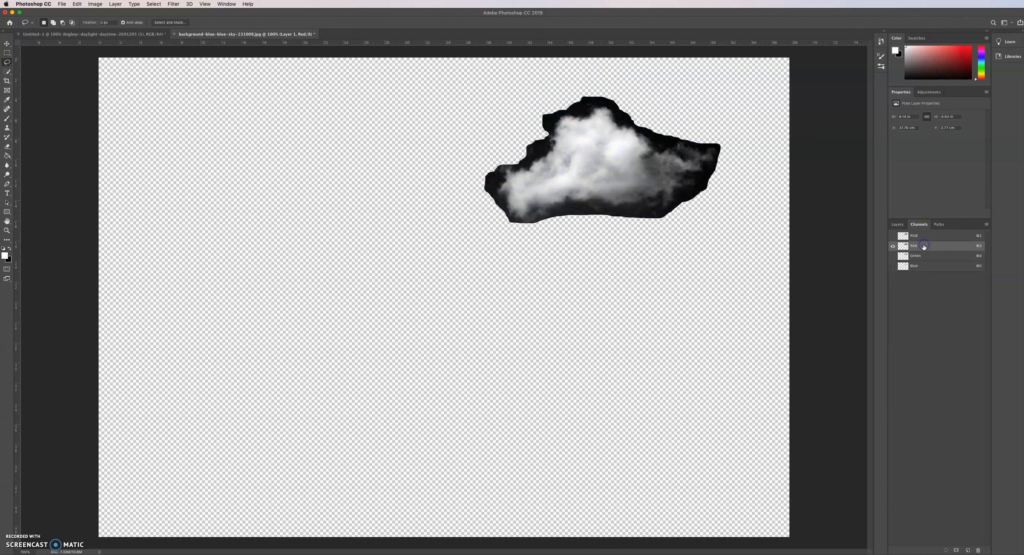
left_click(926, 256)
left_click(922, 268)
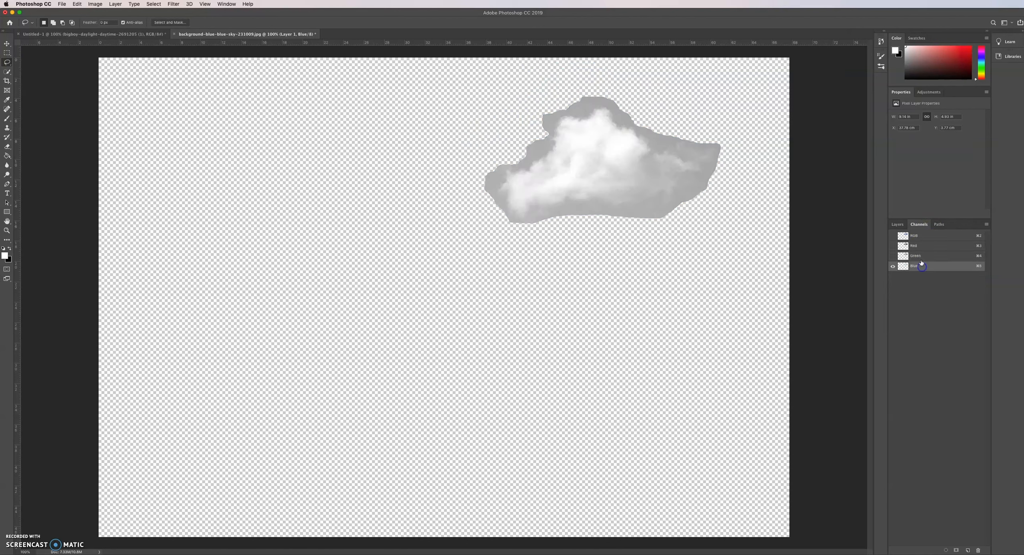
left_click(925, 247)
right_click(929, 248)
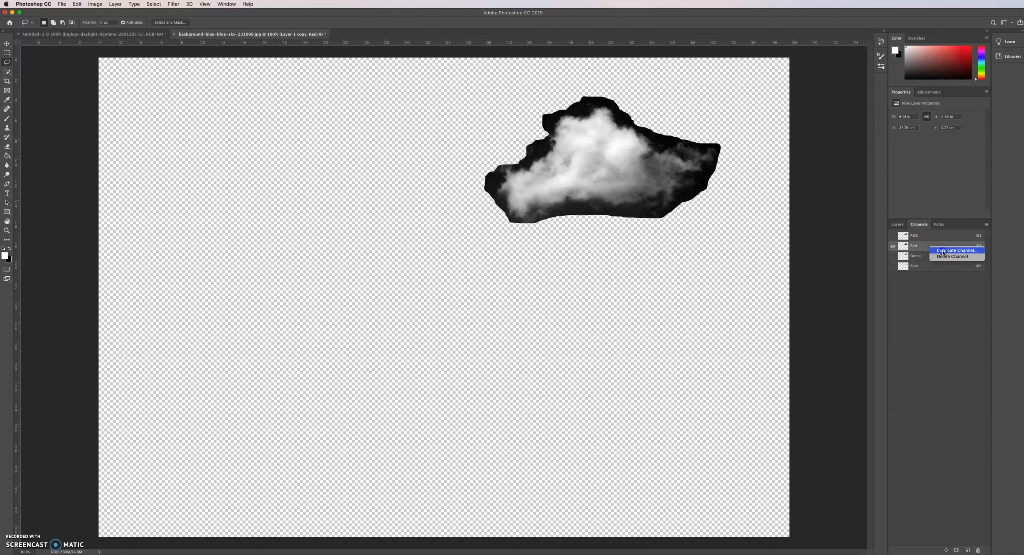
left_click(943, 251)
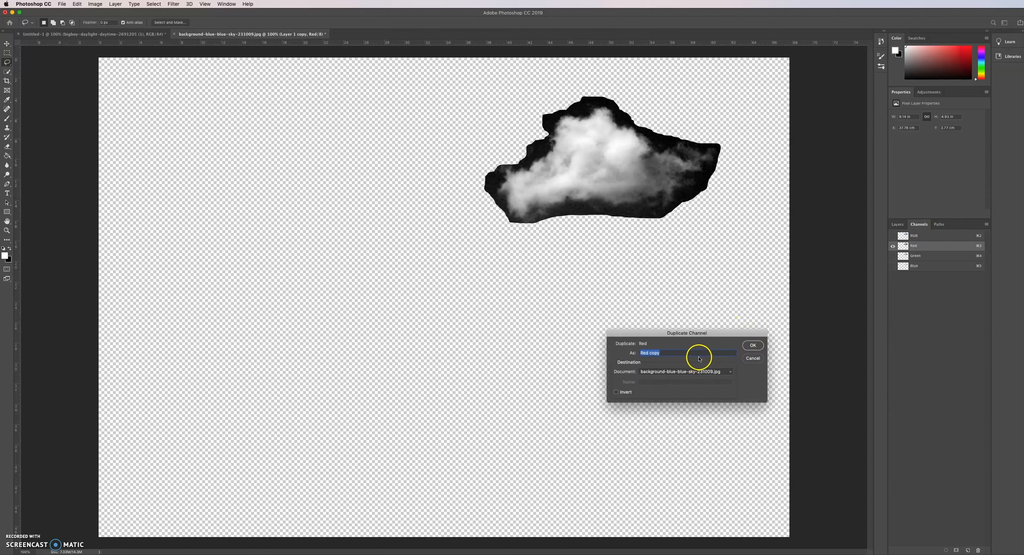
left_click(753, 345)
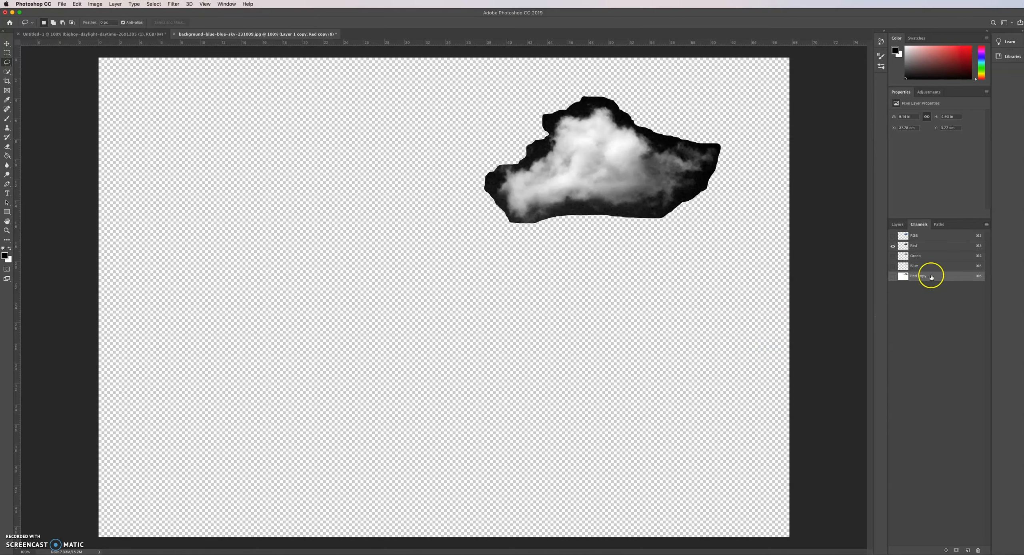
left_click(892, 276)
left_click(893, 246)
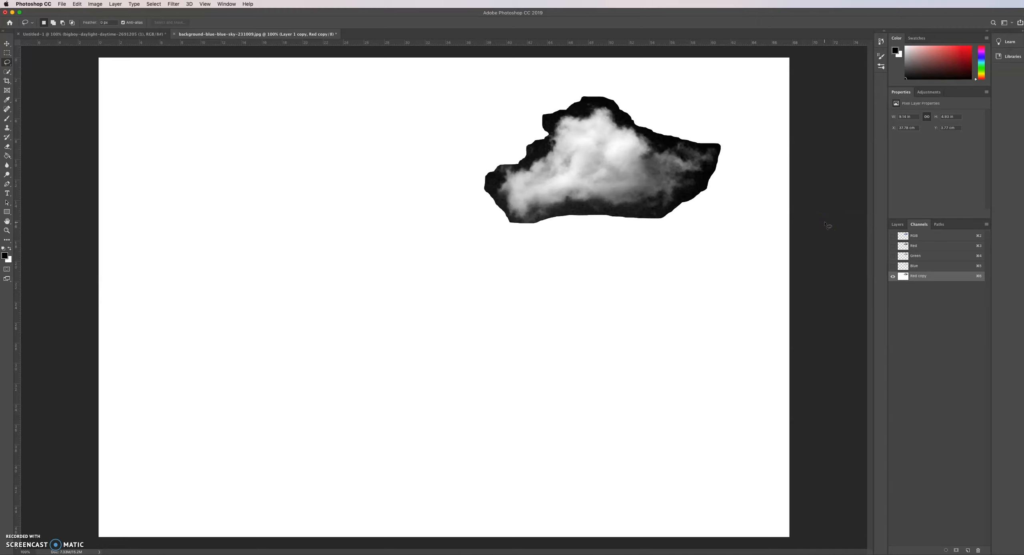
key("super+l")
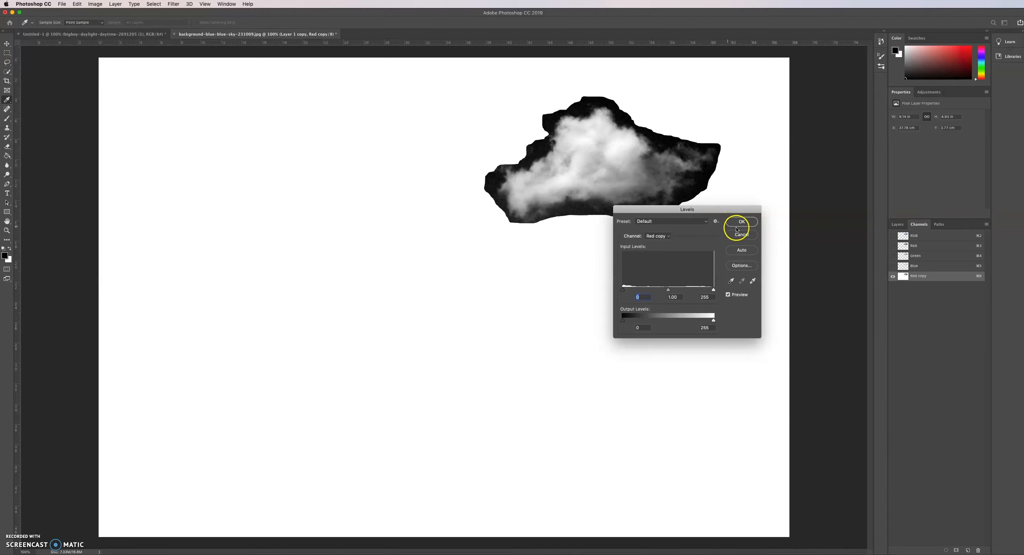
left_click(96, 5)
left_click(97, 4)
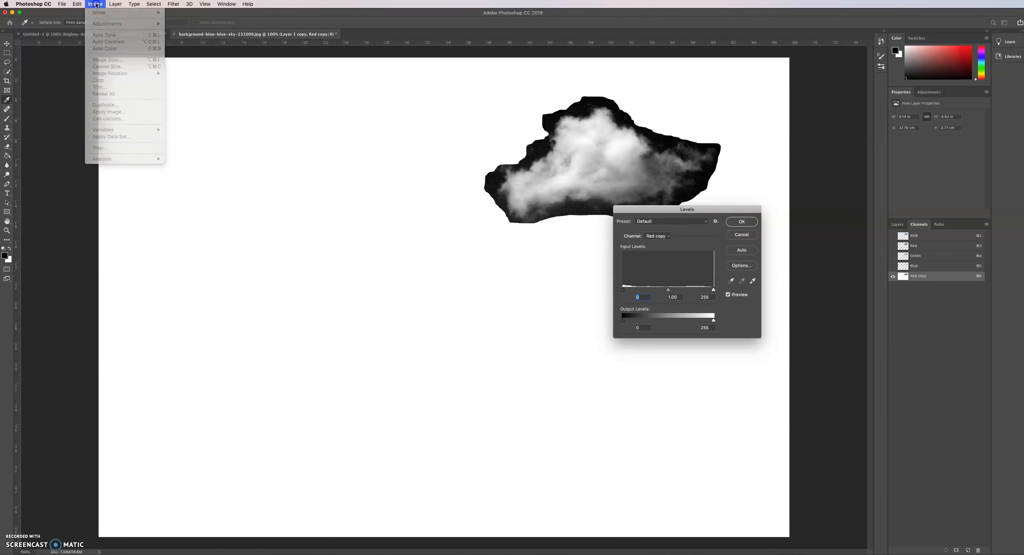
left_click(747, 236)
Apply a Levels adjustment to the Red copy channel with the black input level raised to about 39
left_click(94, 4)
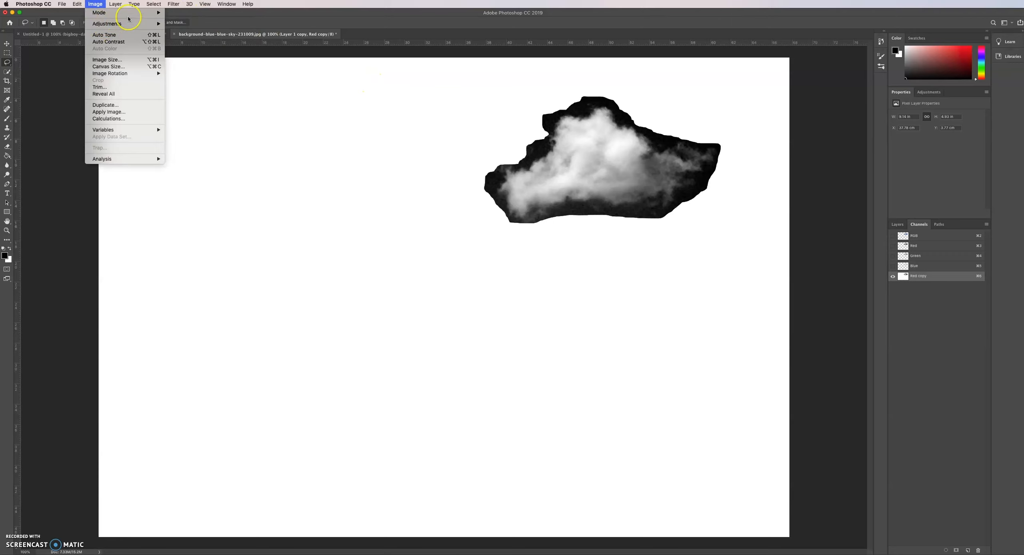
mouse_move(128, 25)
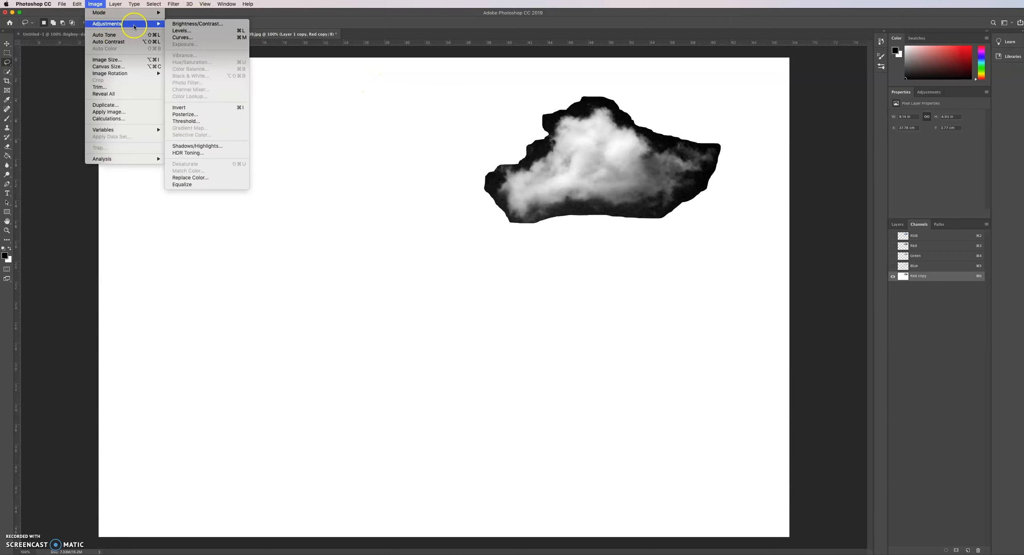
left_click(178, 30)
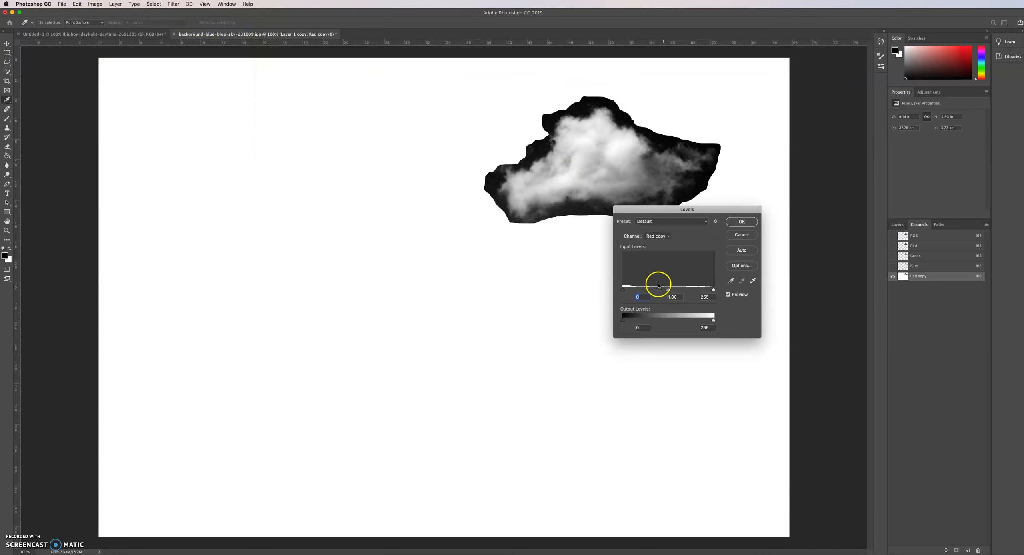
mouse_move(623, 291)
left_mouse_down()
mouse_move(644, 290)
mouse_move(634, 289)
left_mouse_up()
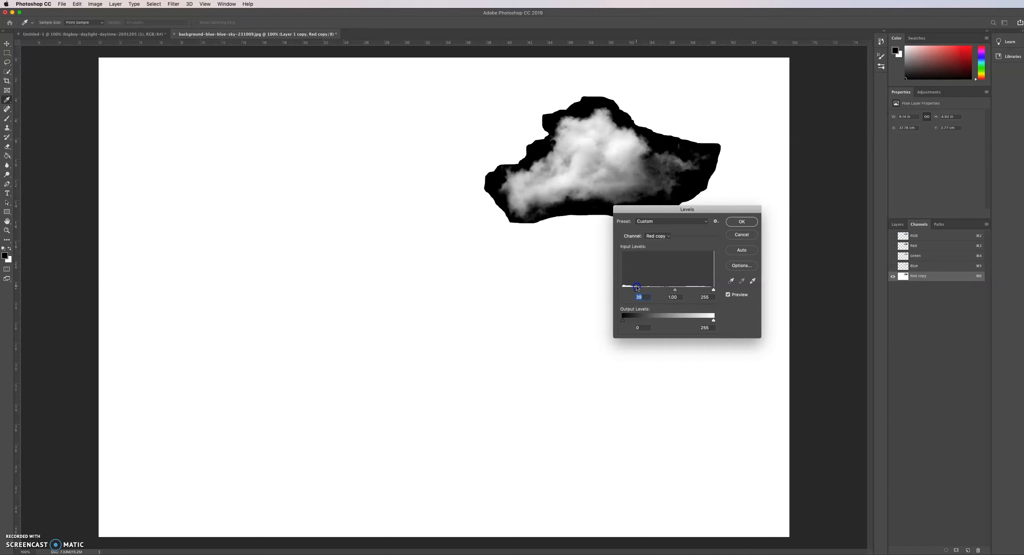
left_click(742, 221)
key("l")
key("v")
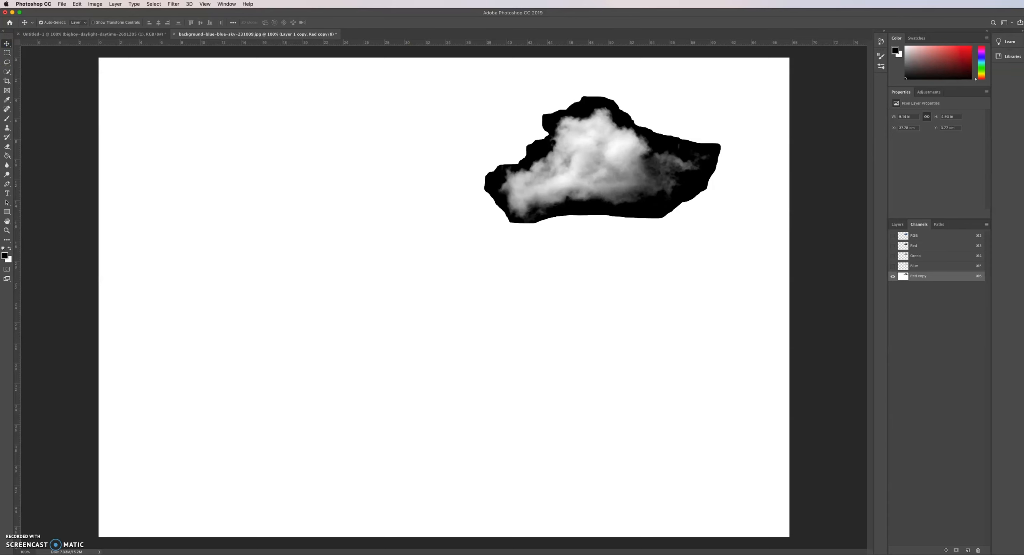
Using the Red copy channel as a selection, copy the cloud from Layer 1 copy to a new layer and hide Layer 1 copy
left_click(930, 237)
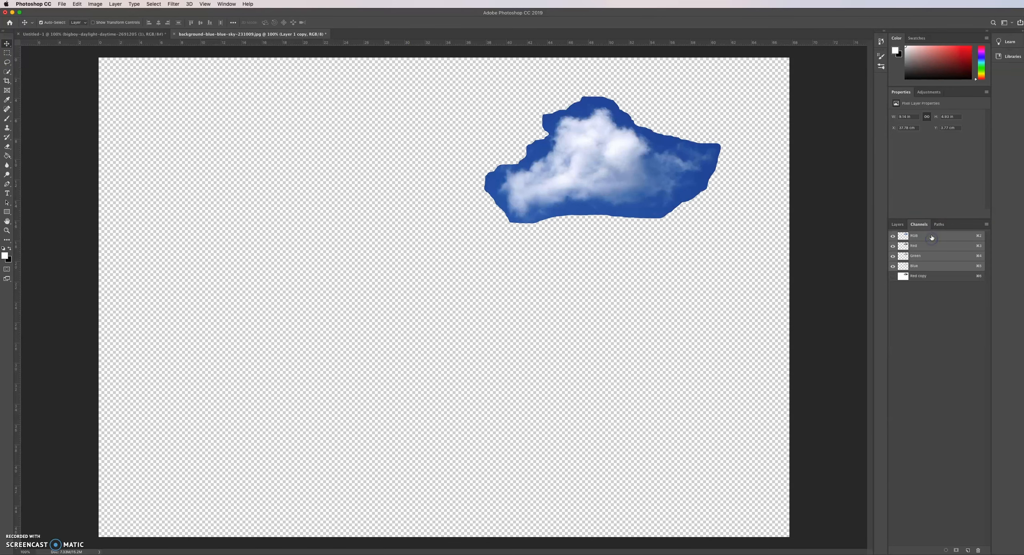
left_click(935, 277, "super")
left_click(903, 228)
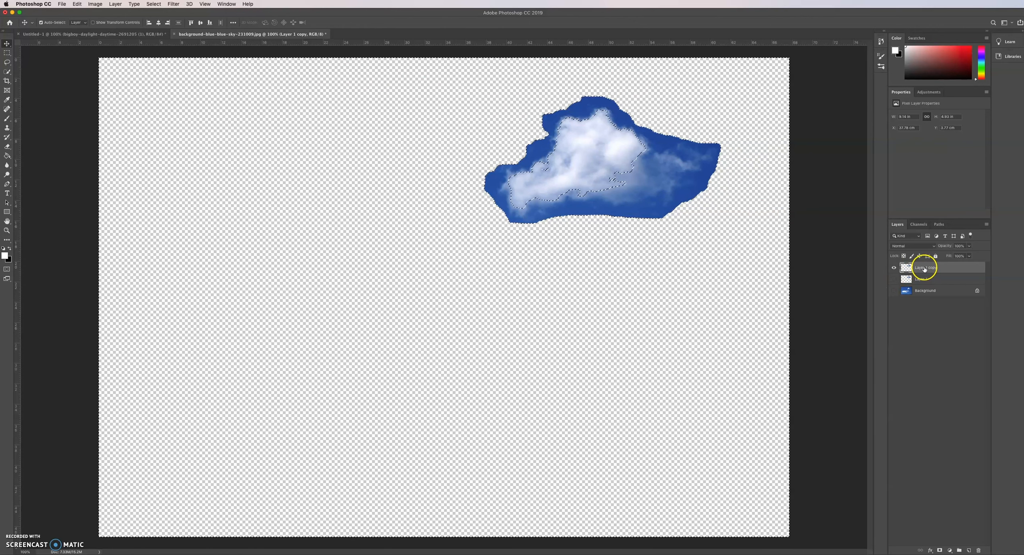
key("super+j")
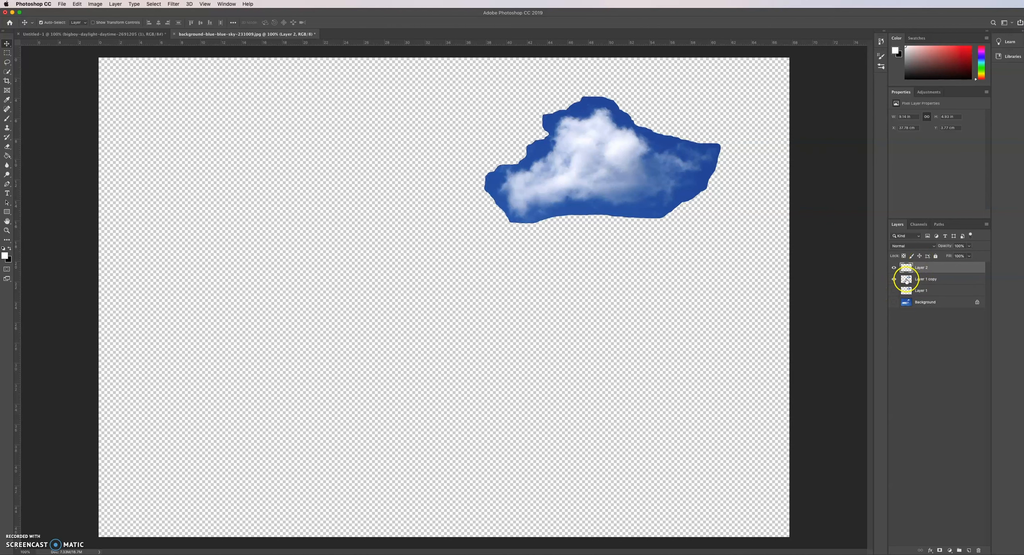
left_click(894, 279)
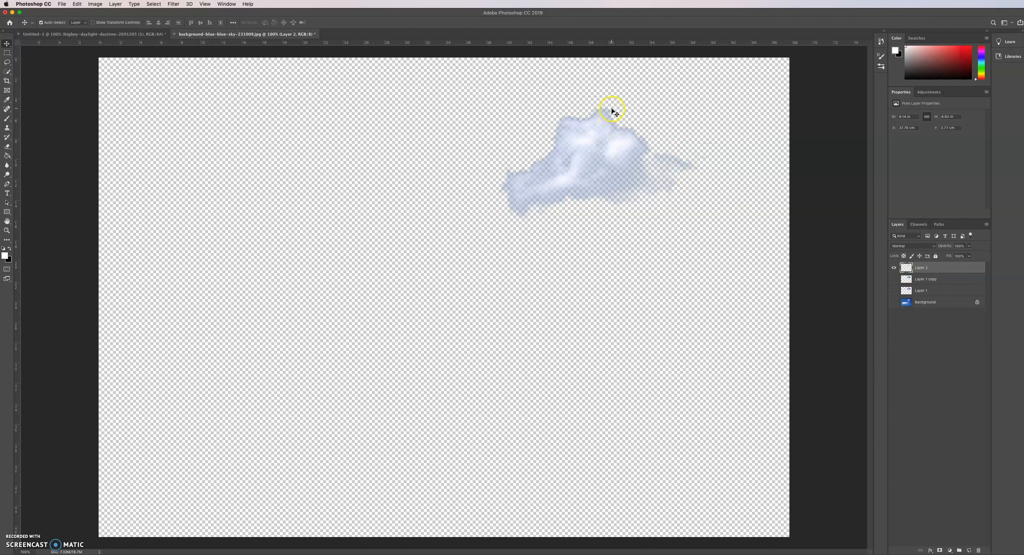
left_click(153, 4)
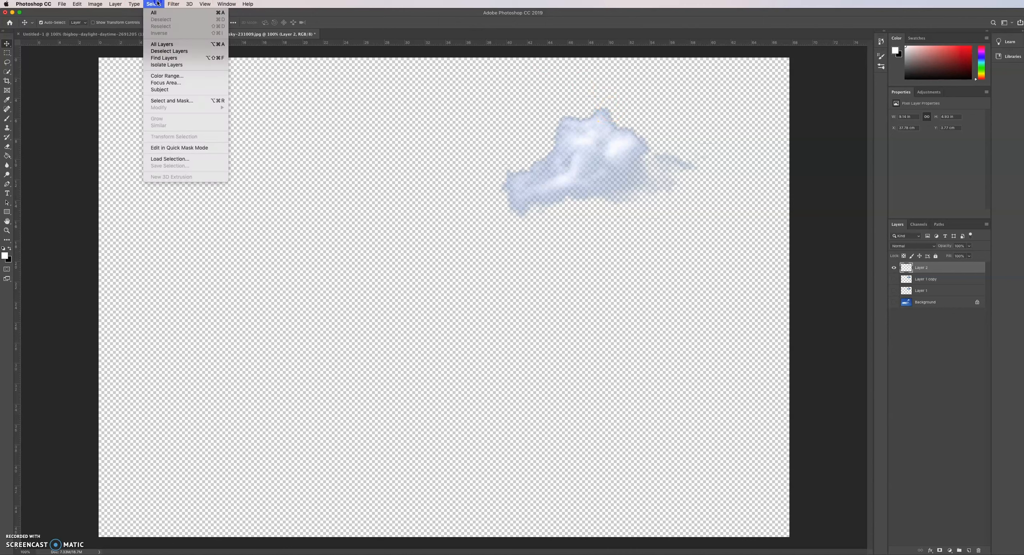
left_click(180, 65)
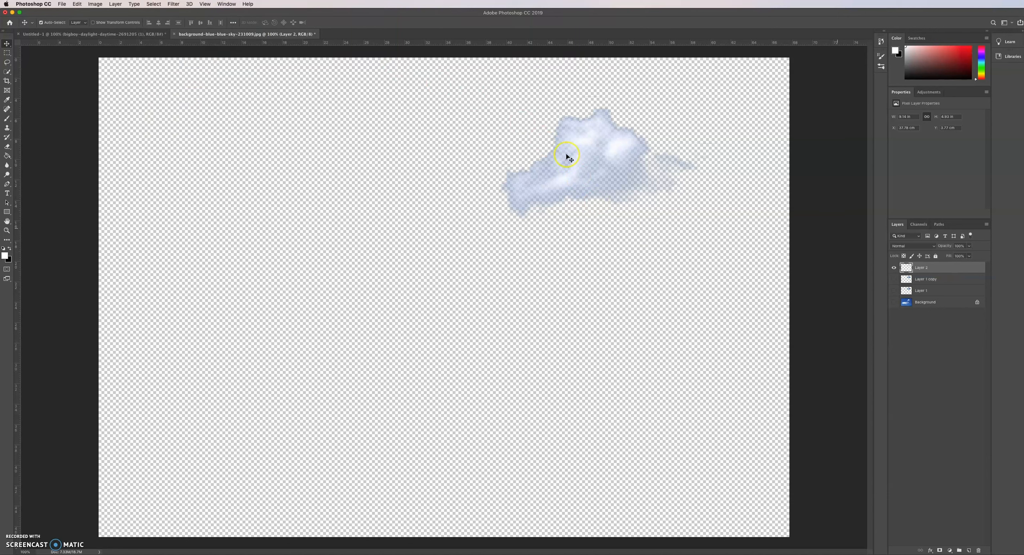
left_click(158, 6)
left_click(164, 75)
Invert the extracted cloud's colours and crop the canvas closely around the cloud
key("super+i")
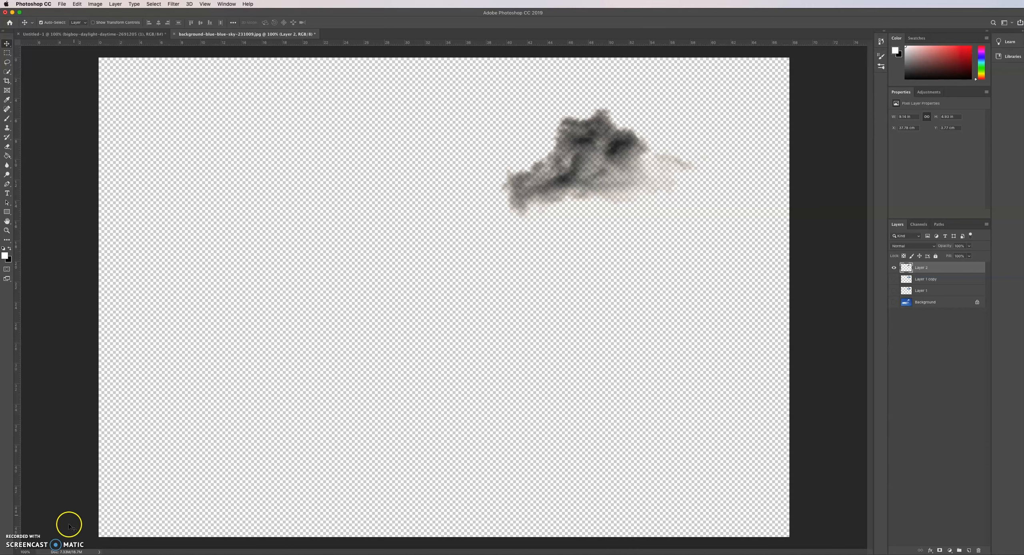
left_click(7, 81)
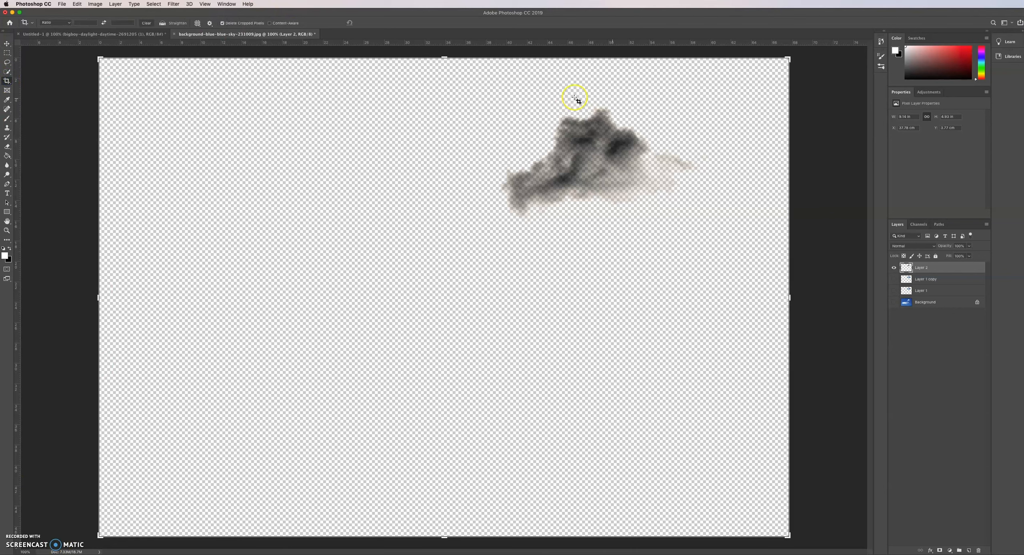
left_click_drag(484, 90, 709, 231)
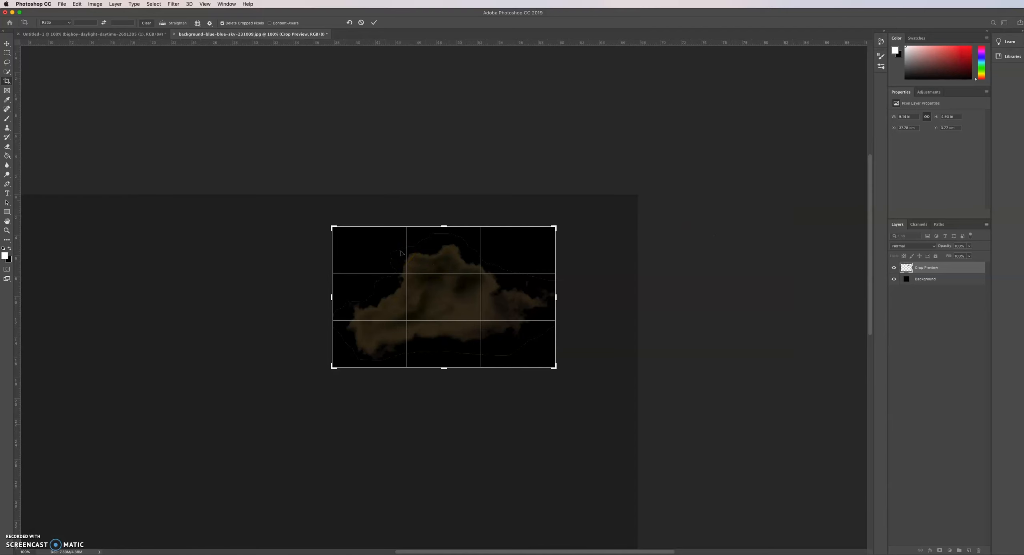
key("Return")
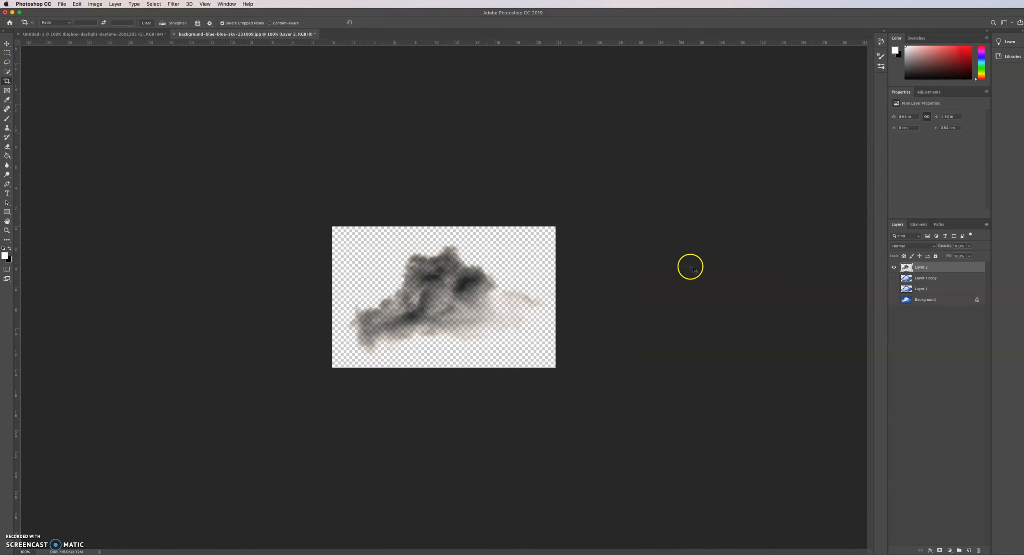
Delete Layer 1 copy, Layer 1 and Background, keeping only the inverted cloud layer
left_click(934, 278)
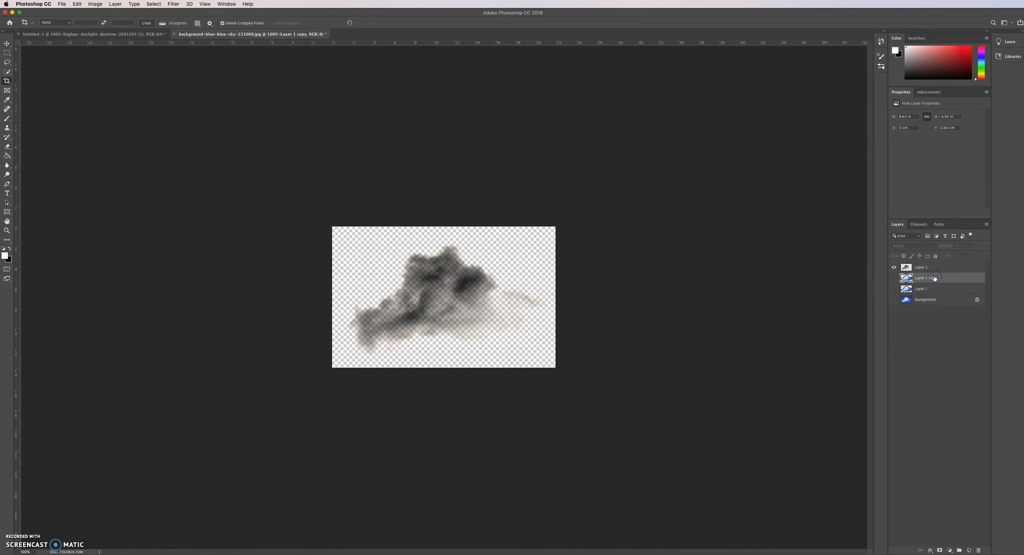
left_click(931, 299, "shift")
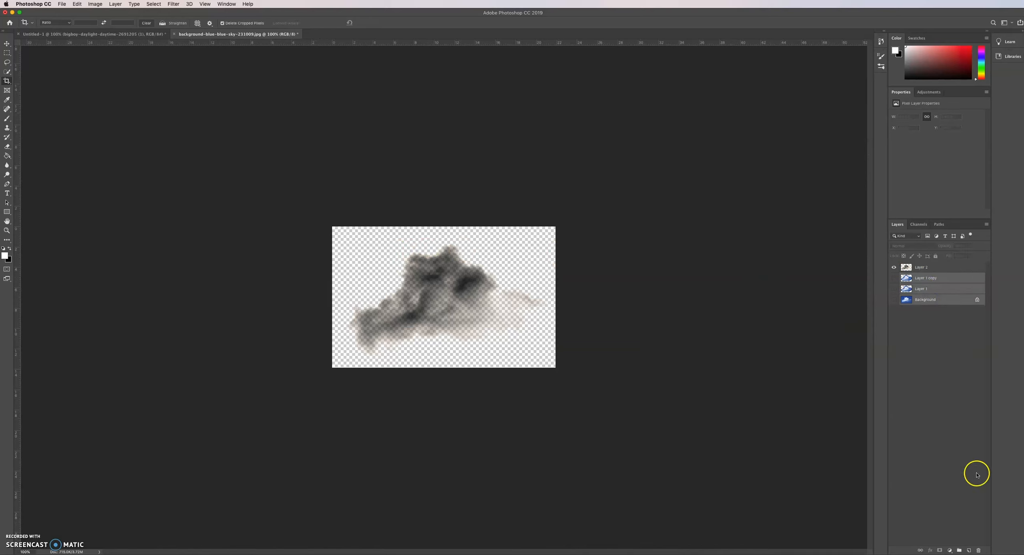
left_click(979, 551)
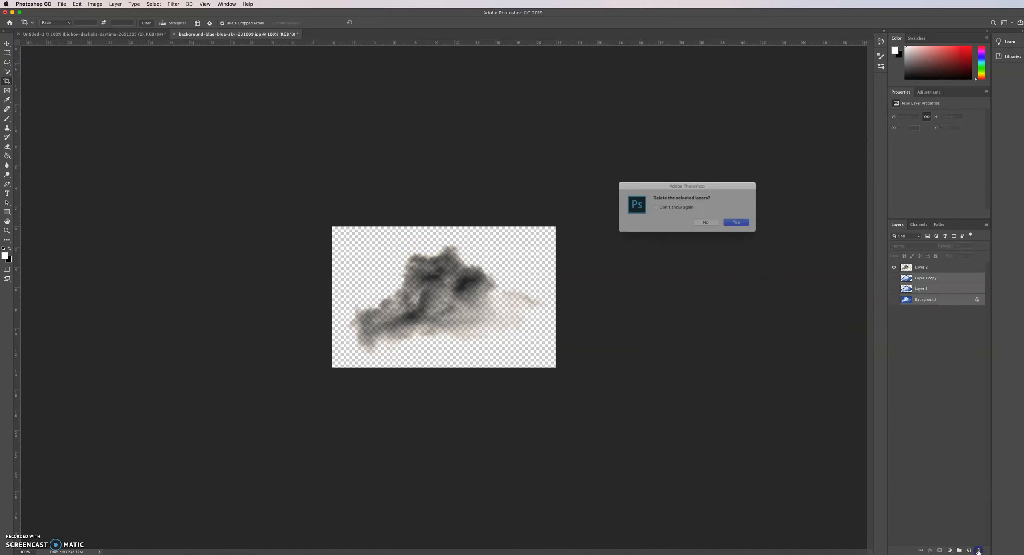
left_click(740, 224)
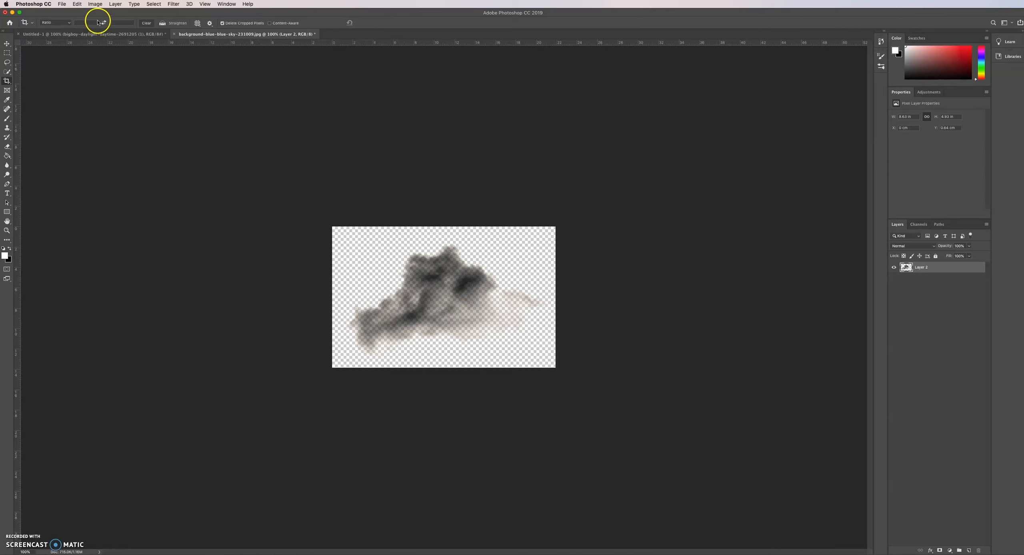
Define the inverted cloud as a brush preset named smokey1
left_click(76, 5)
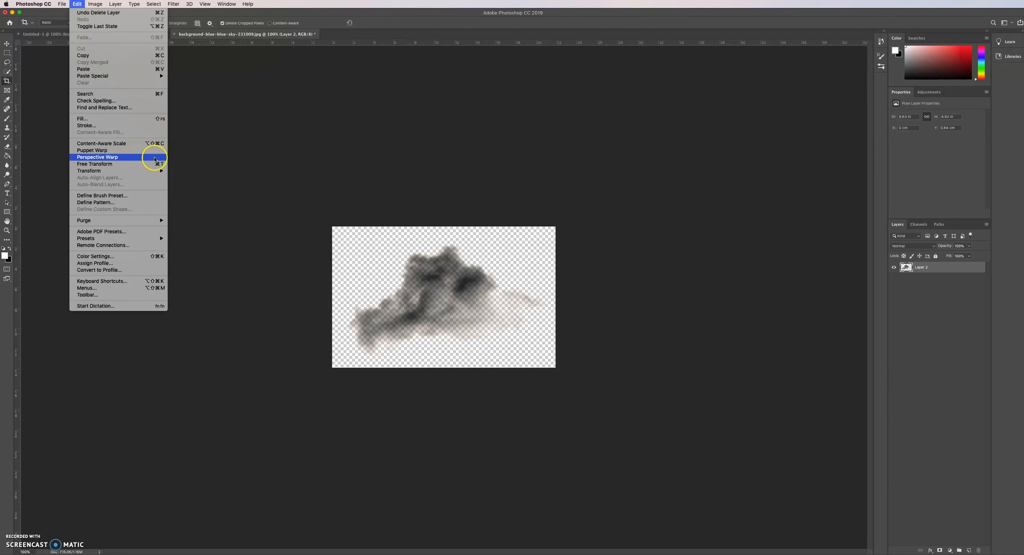
left_click(138, 196)
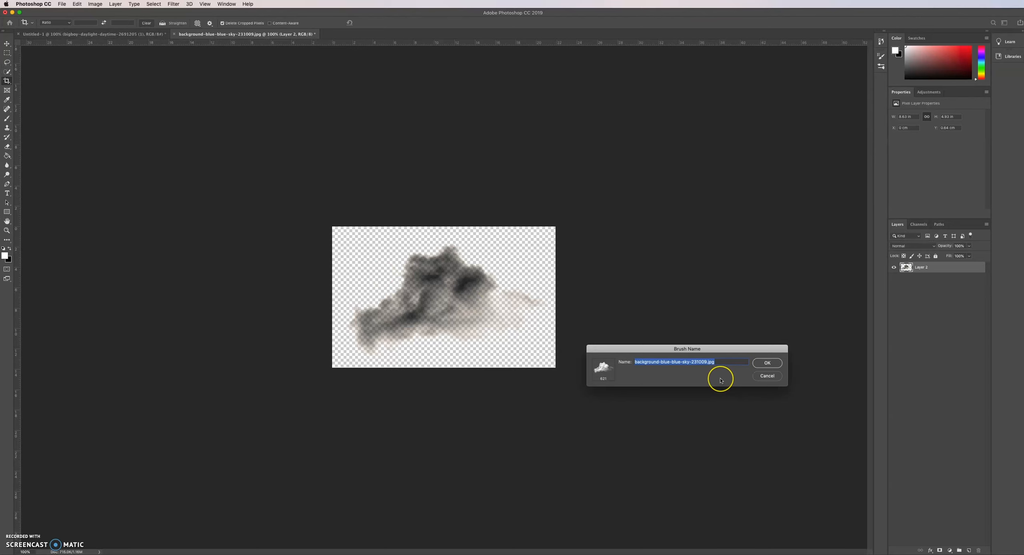
type("smokey1")
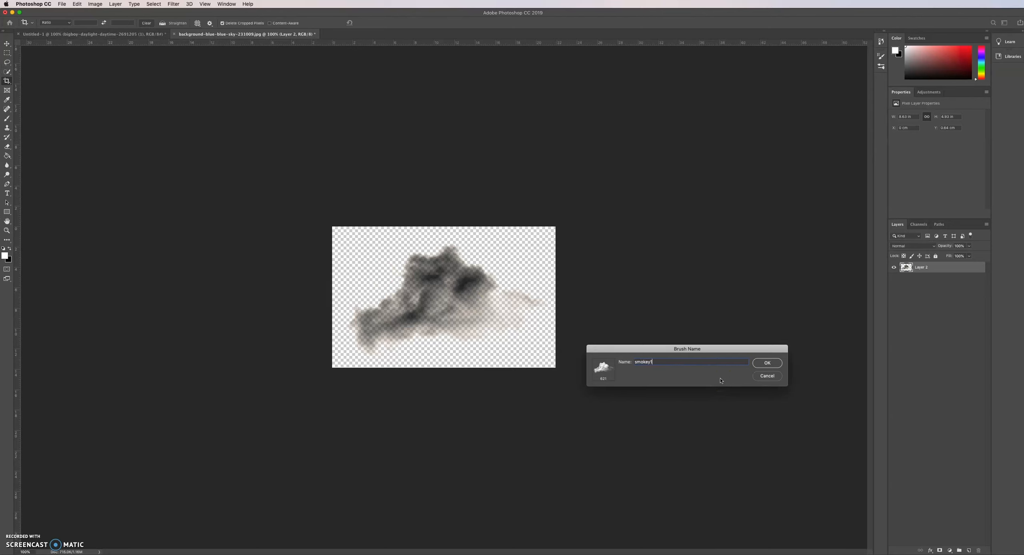
left_click(759, 363)
In the Untitled-1 locomotive document, add a new layer and paint white smoke with the cloud brush along the train's wheels and lower side
key("b")
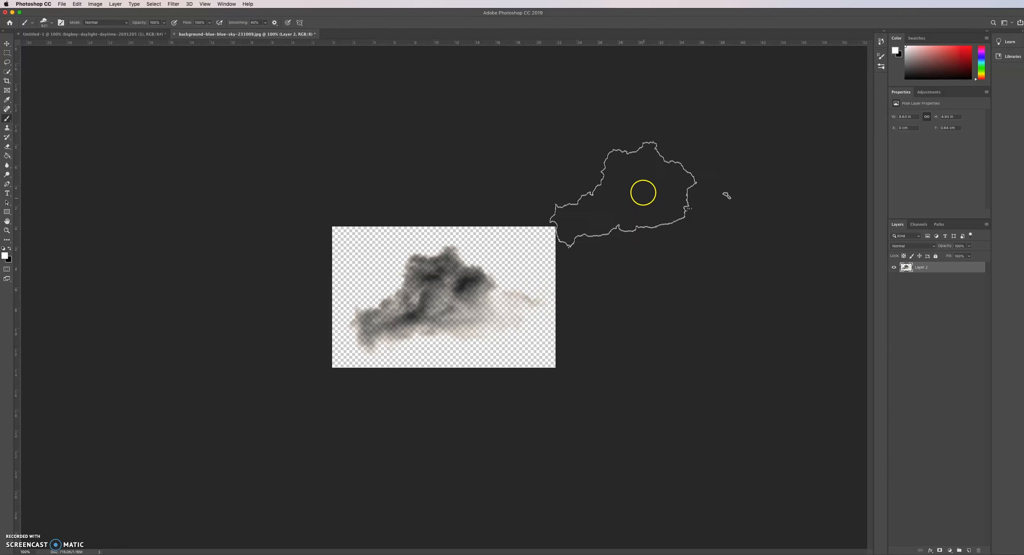
left_click(132, 34)
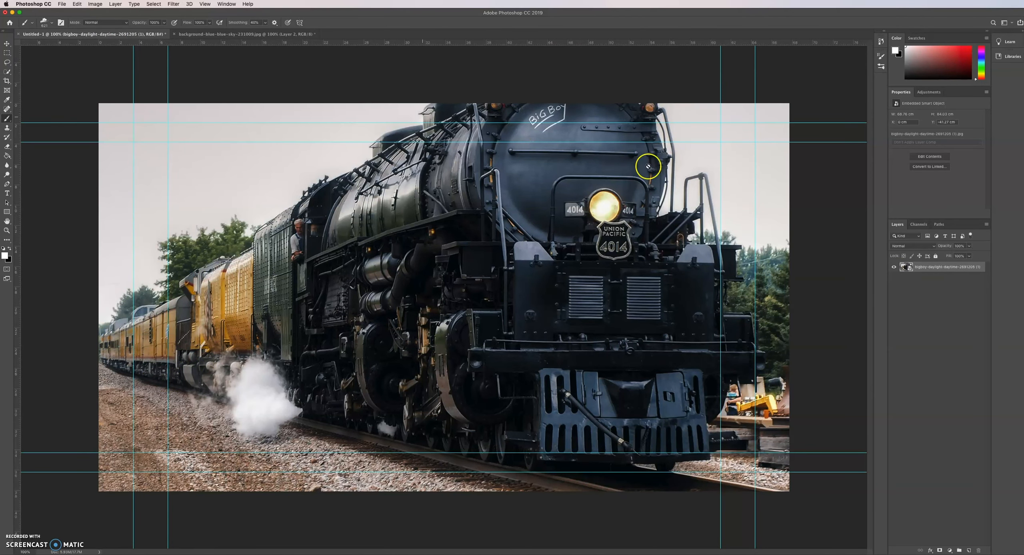
left_click(969, 551)
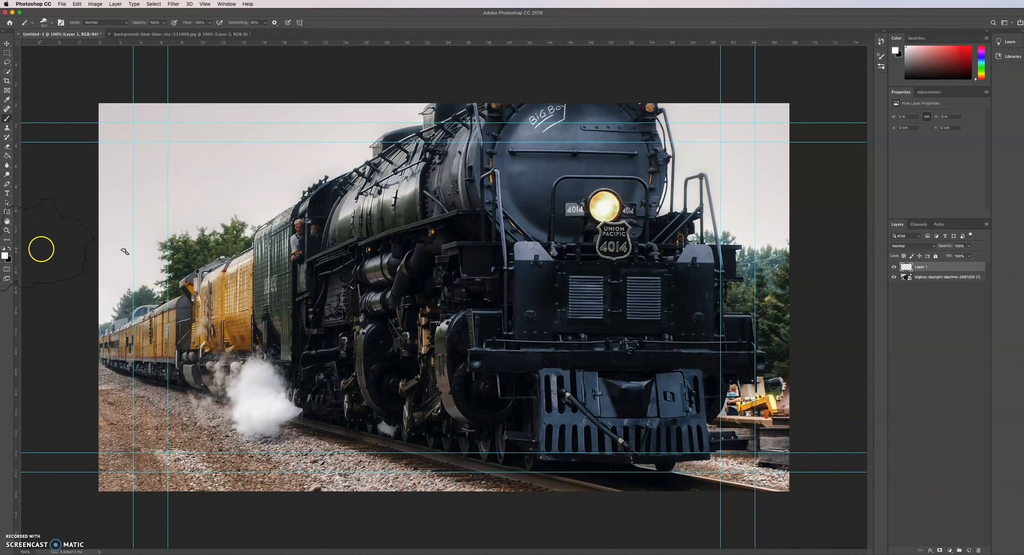
mouse_move(100, 360)
left_mouse_down()
mouse_move(144, 359)
mouse_move(137, 343)
mouse_move(320, 435)
mouse_move(394, 403)
mouse_move(425, 414)
mouse_move(418, 426)
mouse_move(456, 400)
mouse_move(389, 324)
mouse_move(341, 333)
mouse_move(300, 308)
mouse_move(403, 359)
mouse_move(290, 345)
left_mouse_up()
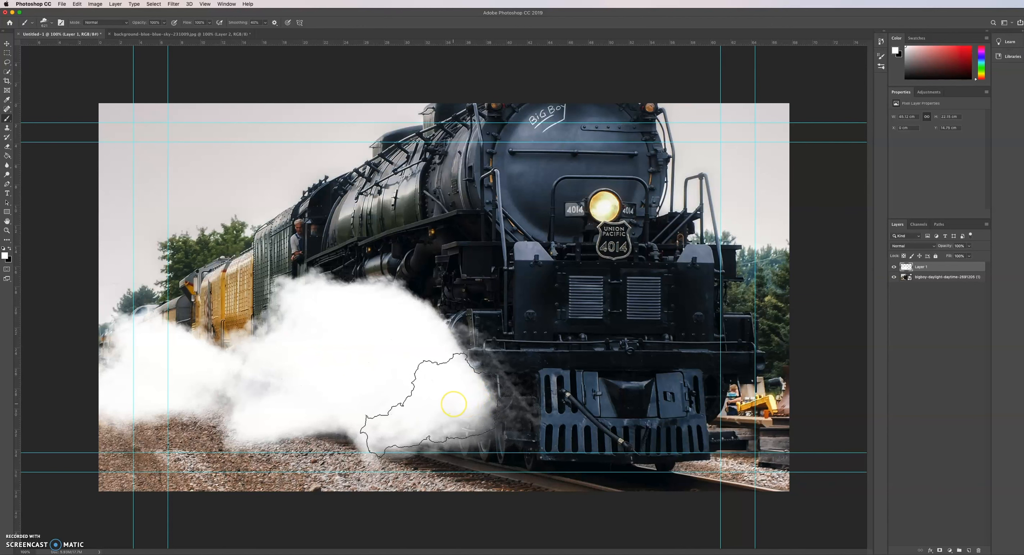
Undo the white smoke strokes painted along the train's wheels and lower side
key("super+z")
key("super+z")
key("super+z")
key("super+z")
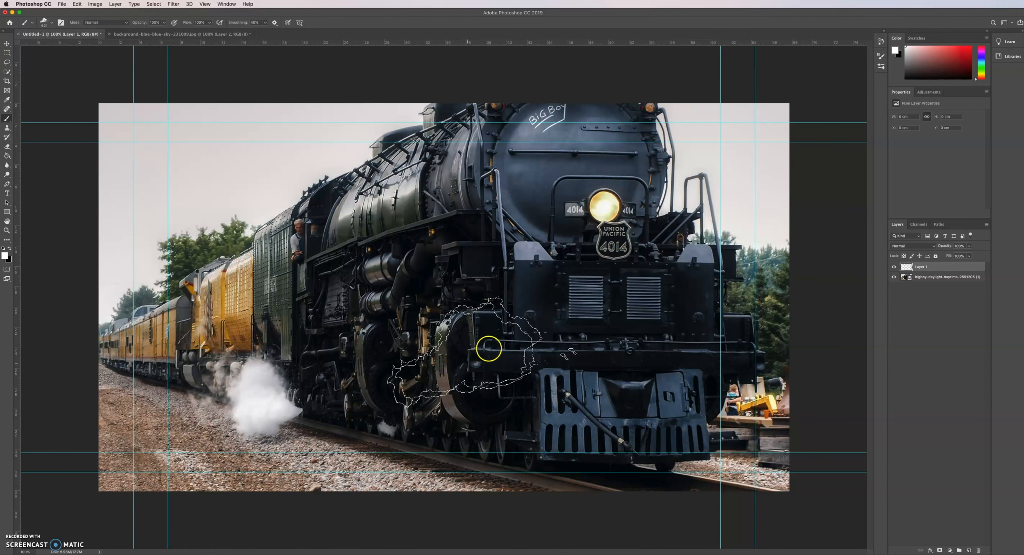
Open the brush settings and enable Shape Dynamics with the size jitter at 100%
left_click(882, 56)
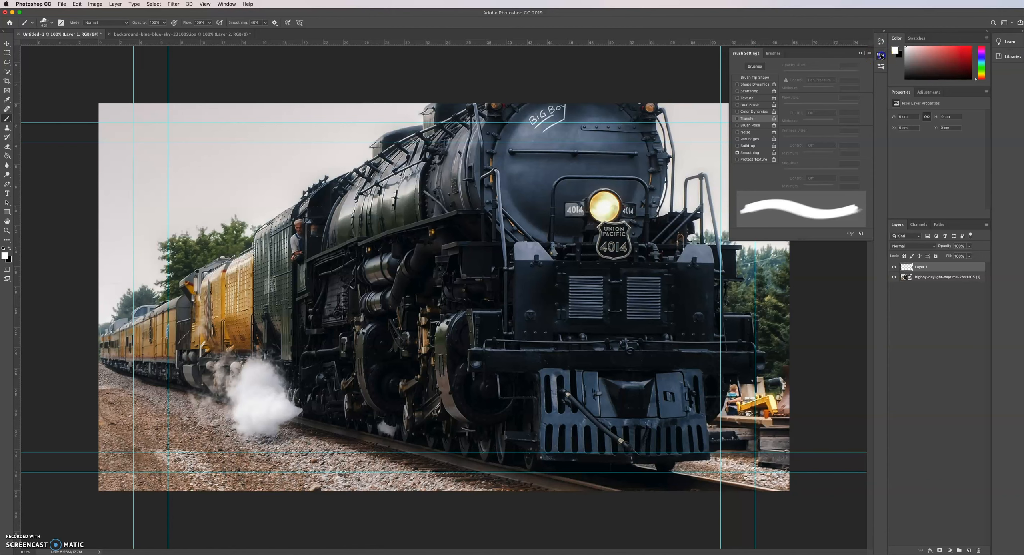
left_click(881, 57)
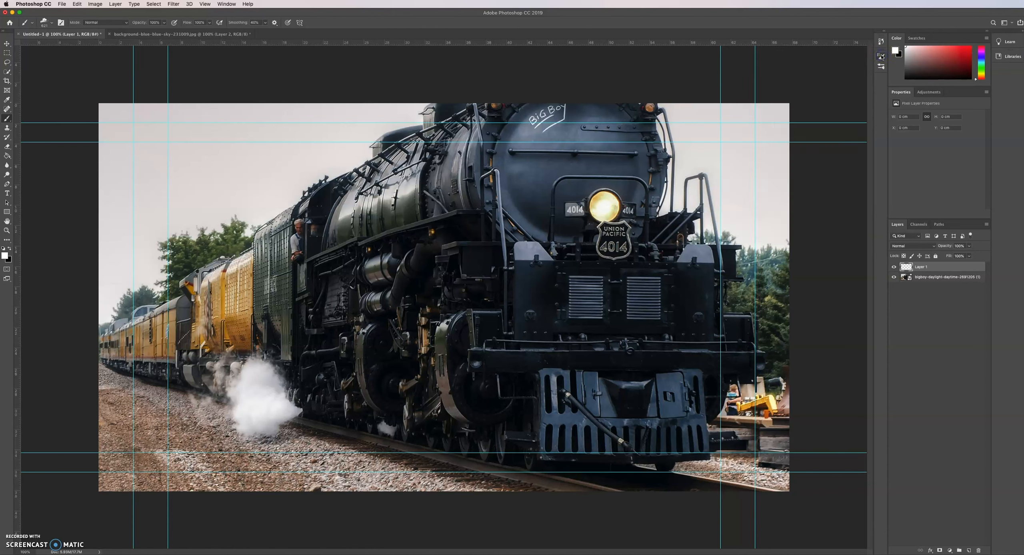
left_click(226, 5)
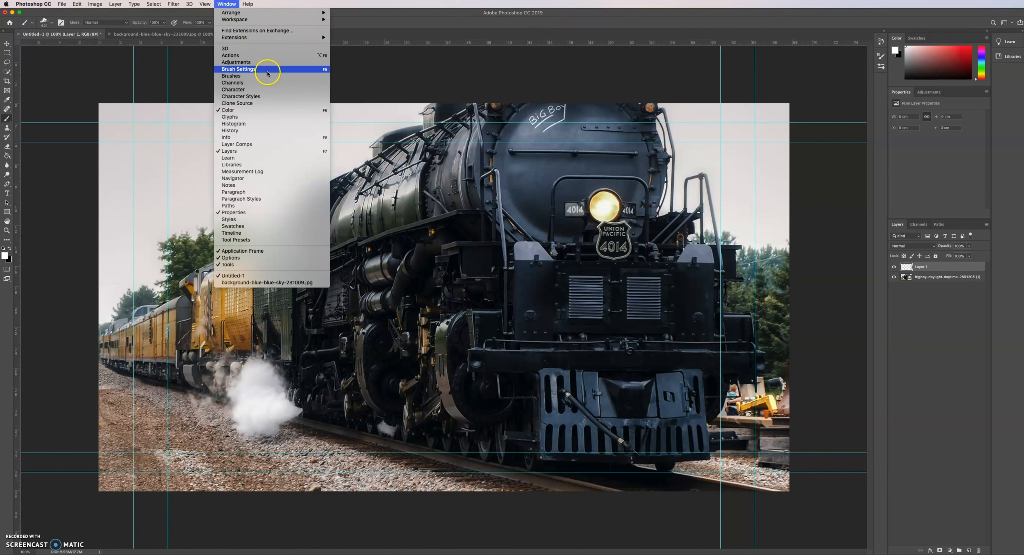
left_click(227, 4)
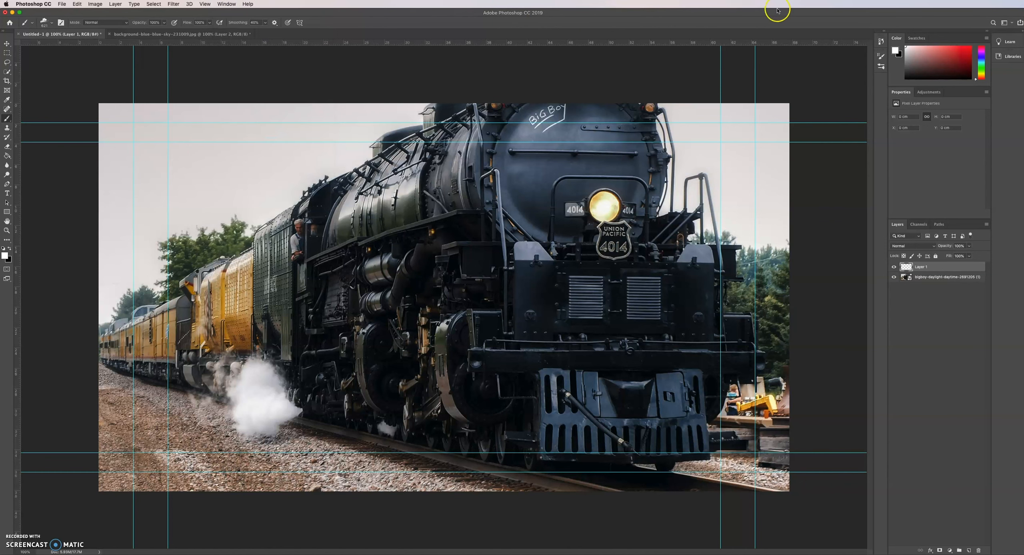
left_click(880, 55)
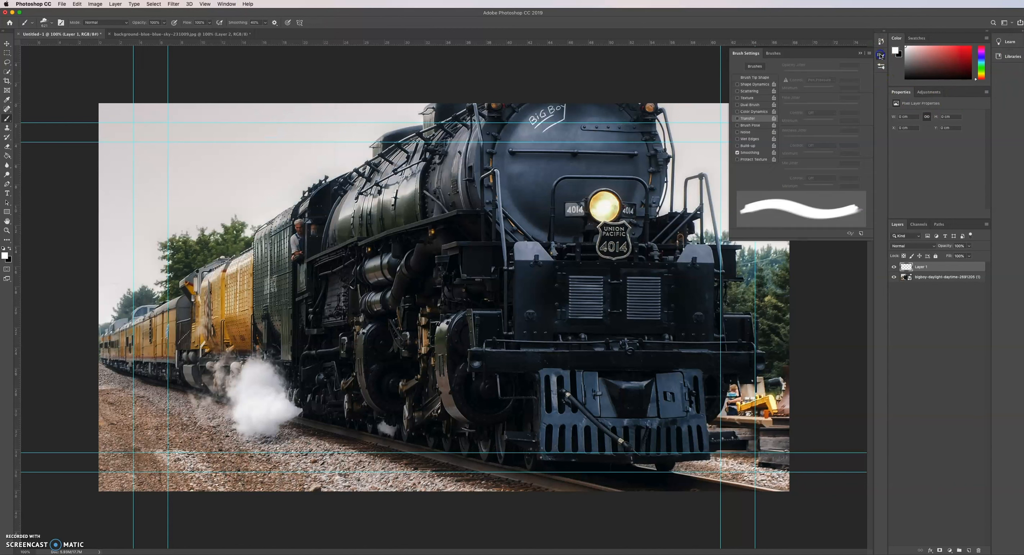
left_click(756, 89)
left_click(754, 85)
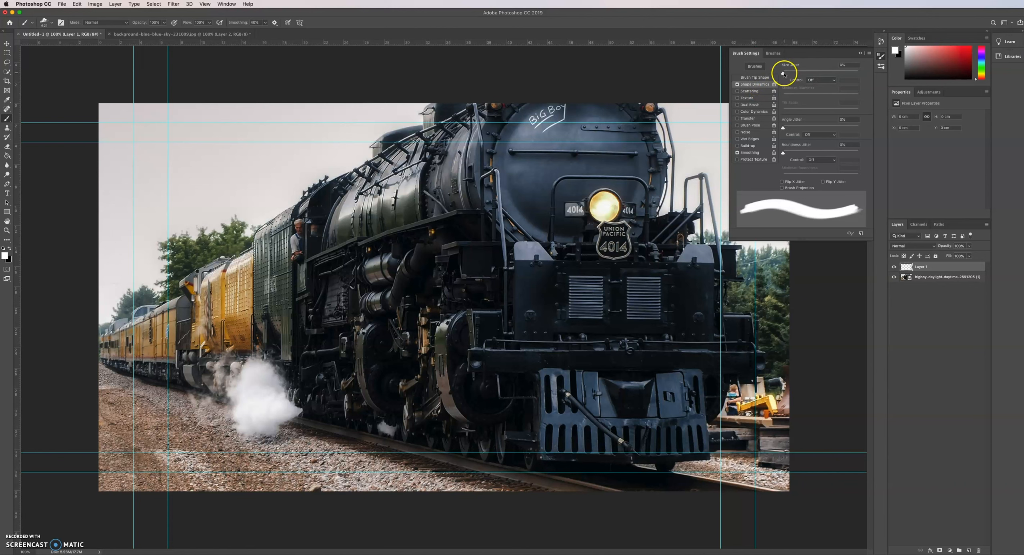
left_click_drag(782, 73, 873, 69)
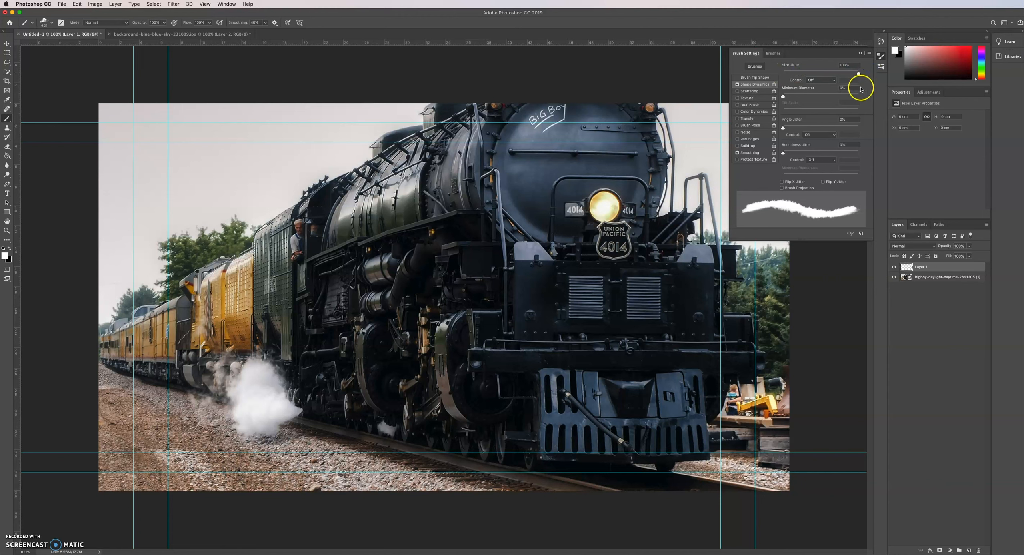
Try angle jitter values of 37% and 10% with test smoke strokes over the locomotive's front and side
left_click_drag(782, 127, 812, 126)
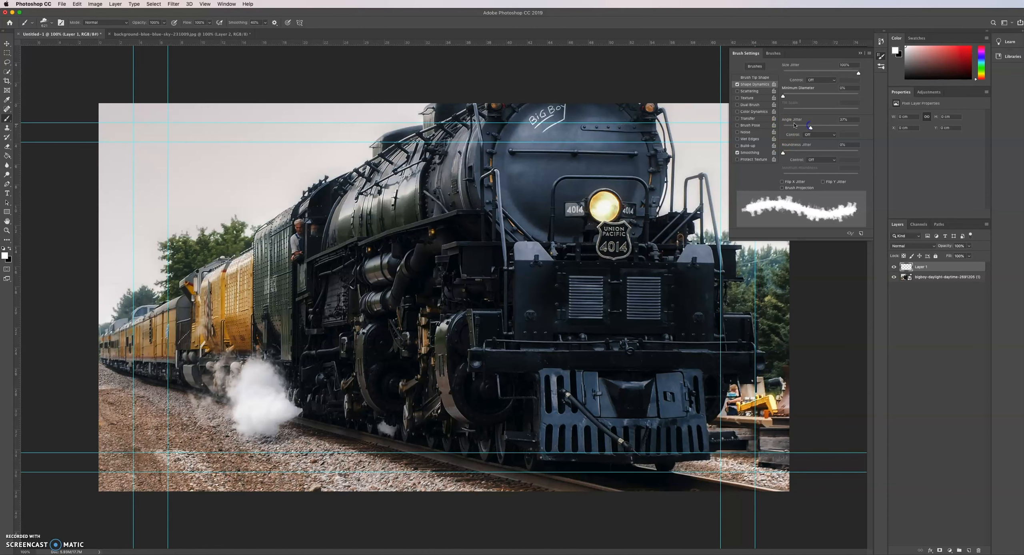
mouse_move(508, 236)
left_mouse_down()
mouse_move(554, 227)
mouse_move(621, 256)
left_mouse_up()
left_click(810, 128)
left_click_drag(810, 128, 794, 130)
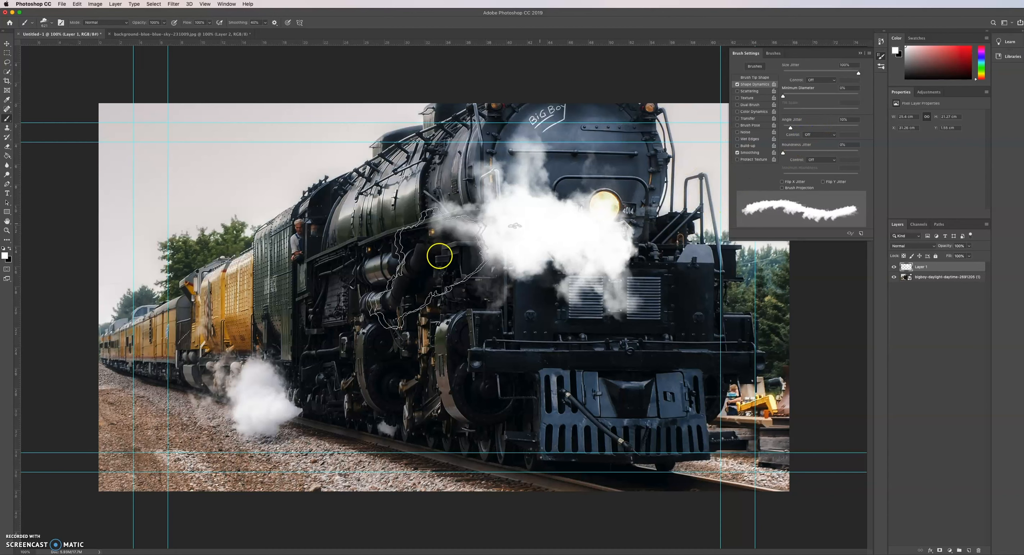
mouse_move(304, 218)
left_mouse_down()
mouse_move(264, 206)
mouse_move(391, 278)
mouse_move(407, 275)
left_mouse_up()
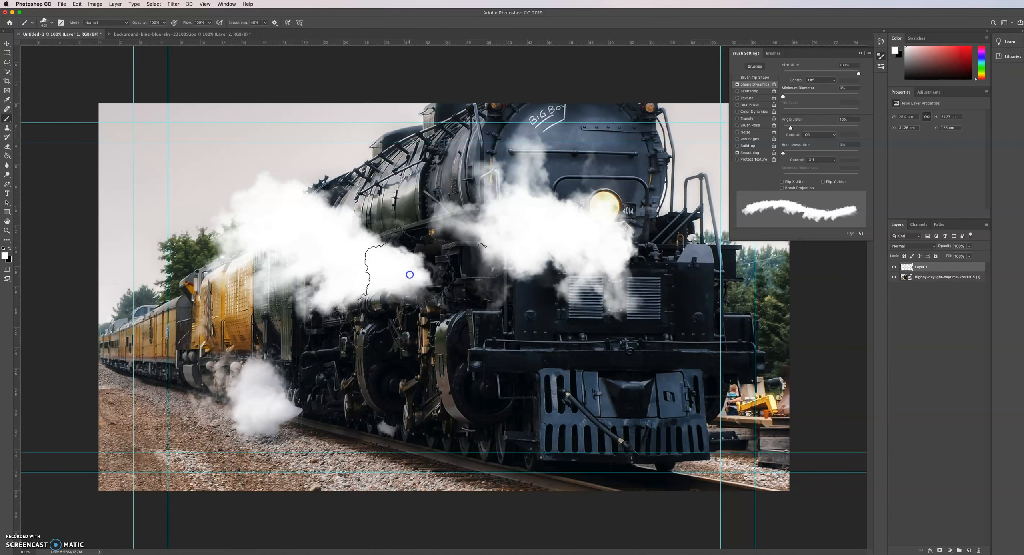
Set the angle jitter to 20%, checking it with a smoke stroke, and undo all the test strokes
left_click(791, 129)
left_click_drag(792, 129, 798, 128)
mouse_move(564, 352)
left_mouse_down()
mouse_move(522, 384)
mouse_move(457, 400)
mouse_move(632, 388)
left_mouse_up()
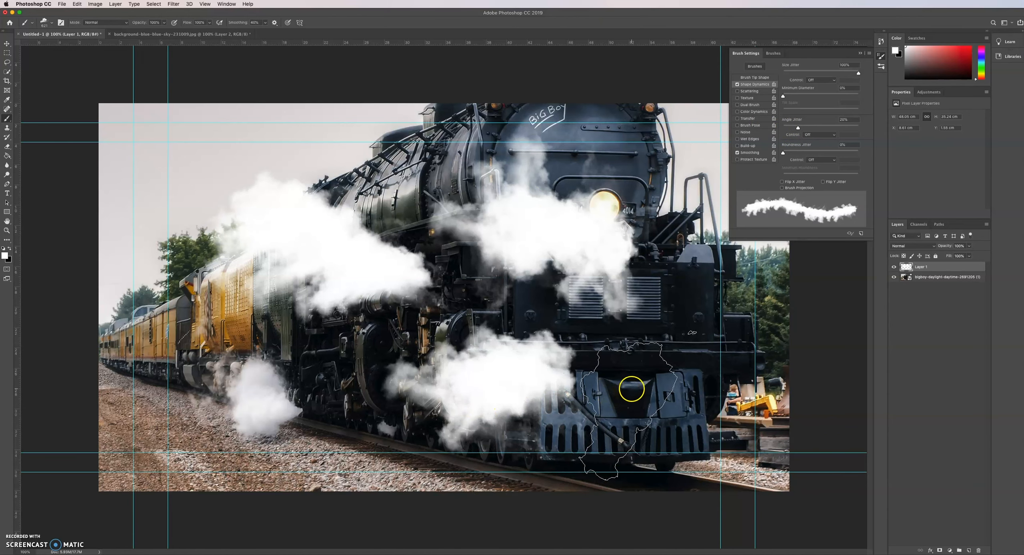
key("super+z")
key("super+z")
key("super+z")
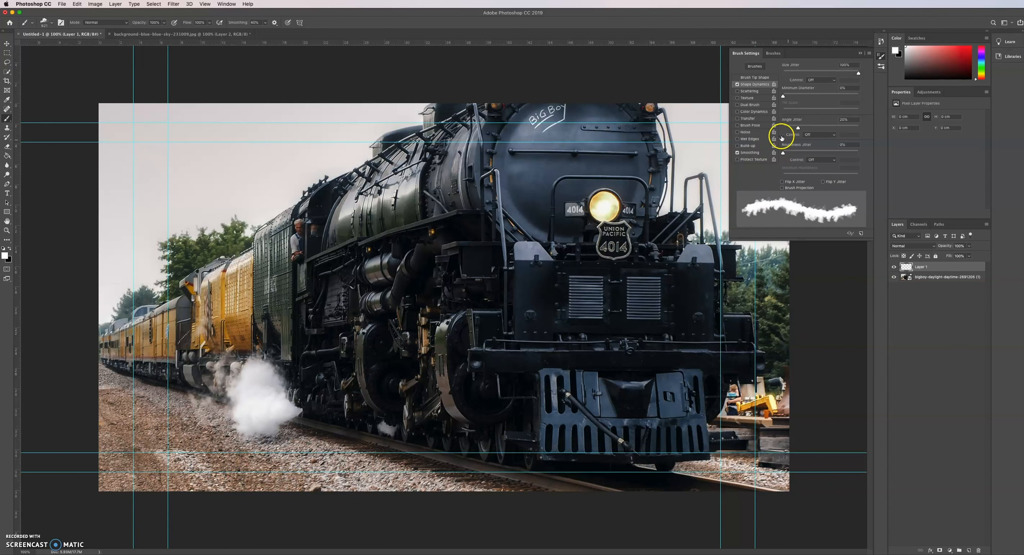
Enable Scattering with a low scatter amount, and paint and undo a test smoke stroke over the locomotive
left_click(752, 91)
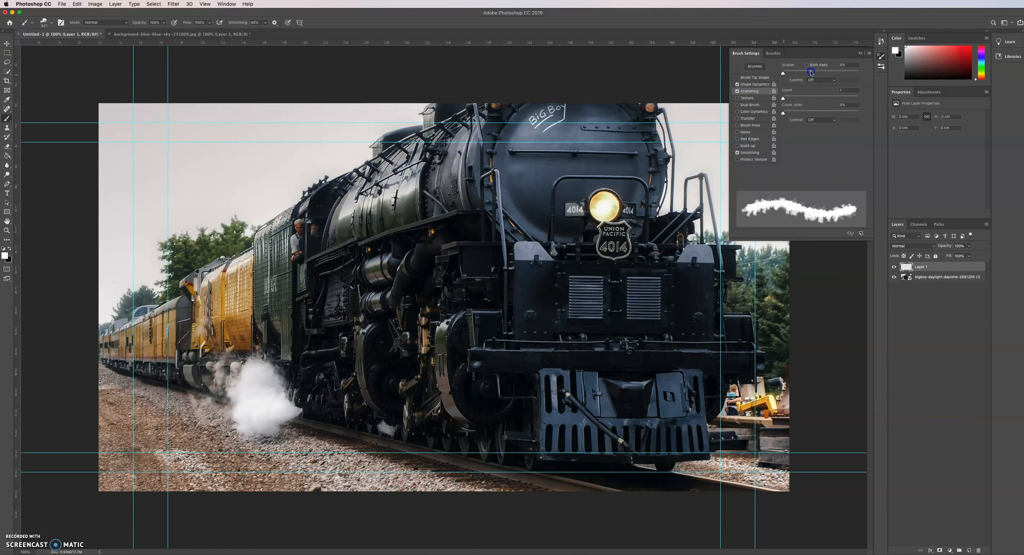
left_click_drag(797, 73, 790, 72)
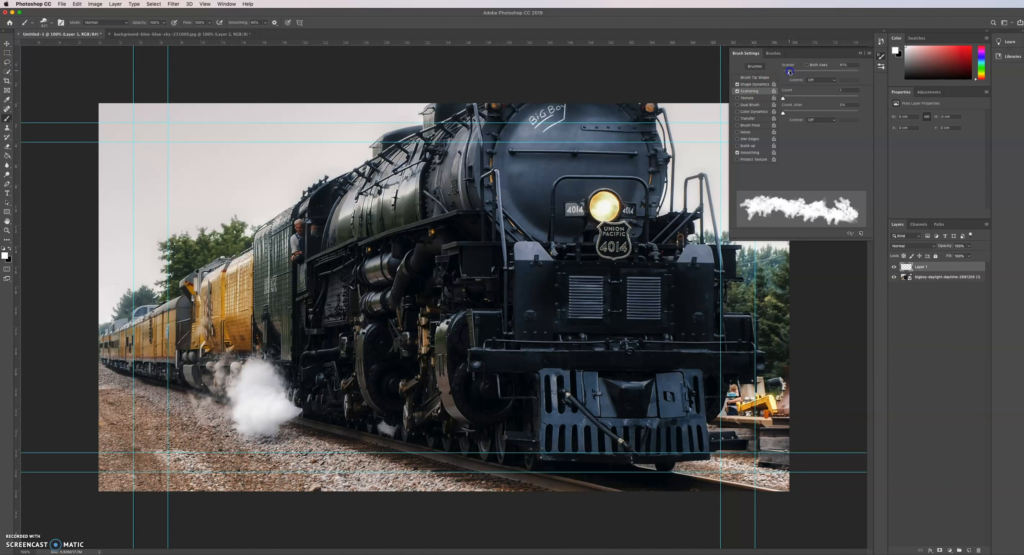
left_click_drag(544, 256, 413, 301)
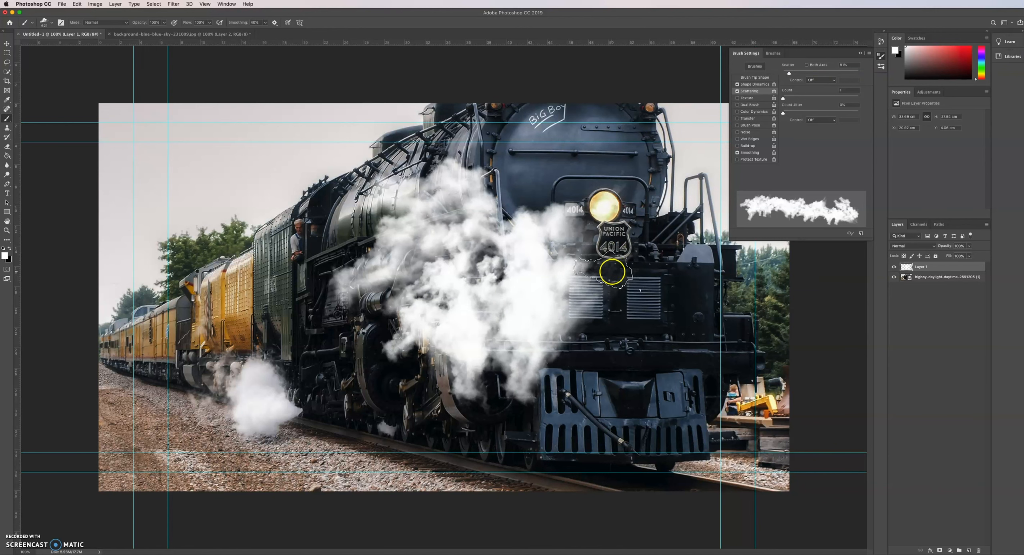
key("super+z")
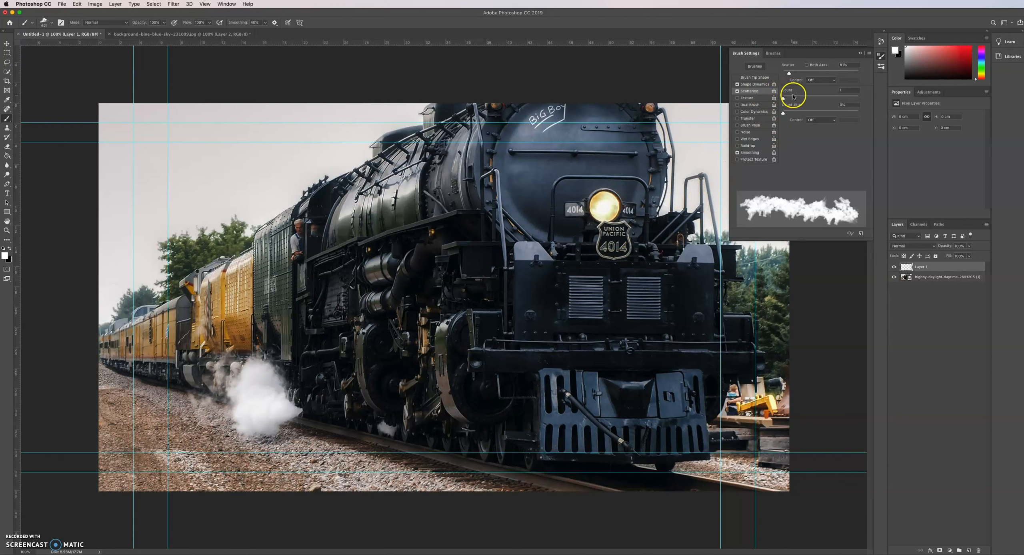
Enable Color Dynamics with foreground/background jitter at 2%, and paint and undo test smoke strokes across the locomotive
left_click(755, 112)
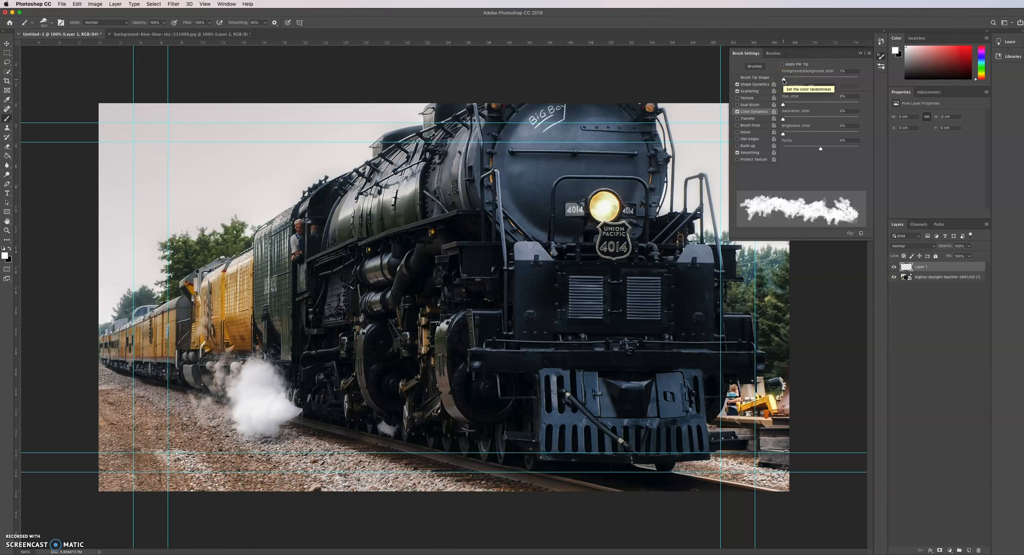
left_click_drag(784, 80, 782, 80)
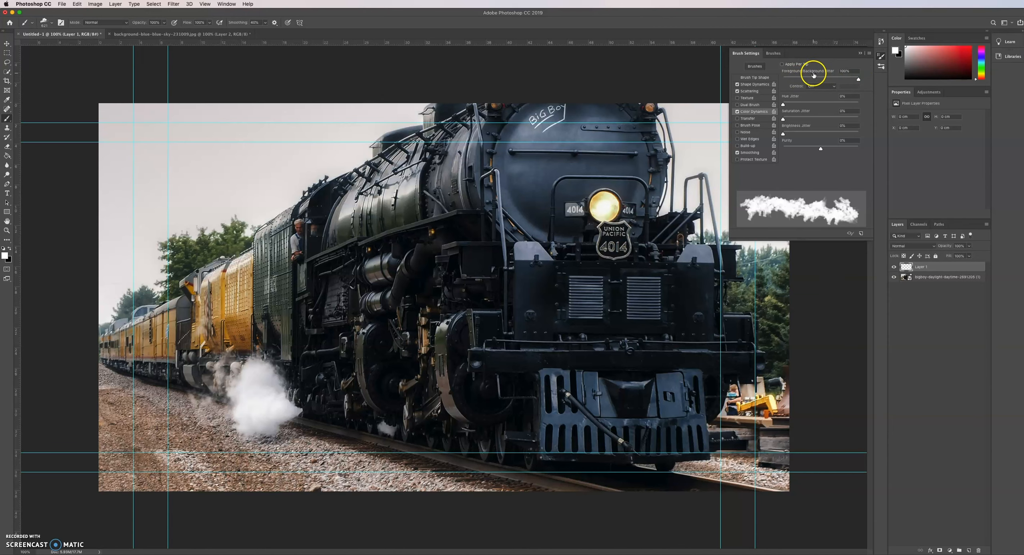
mouse_move(245, 300)
left_mouse_down()
mouse_move(343, 276)
mouse_move(608, 308)
mouse_move(596, 256)
mouse_move(512, 205)
mouse_move(364, 200)
mouse_move(276, 176)
left_mouse_up()
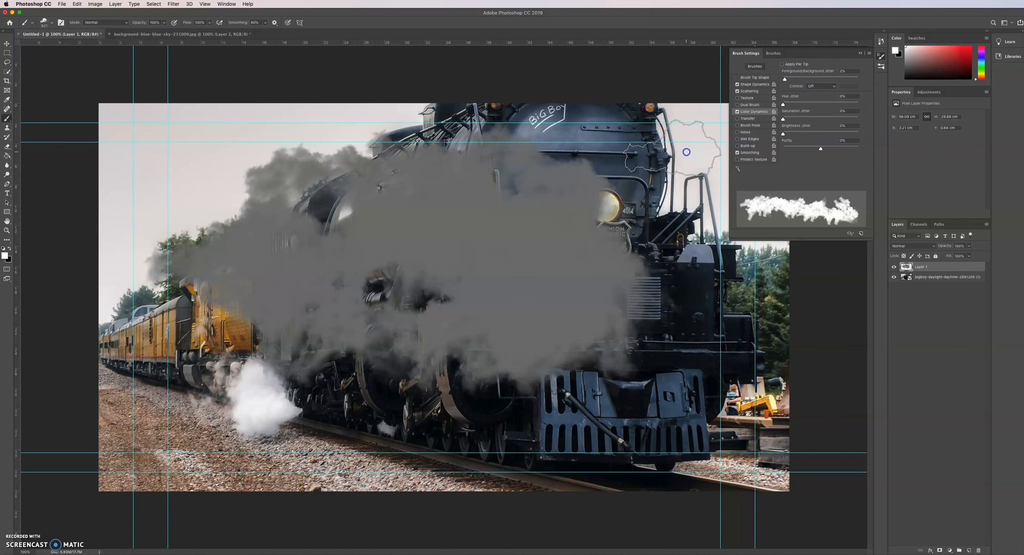
left_click_drag(686, 151, 631, 132)
left_click_drag(596, 258, 659, 289)
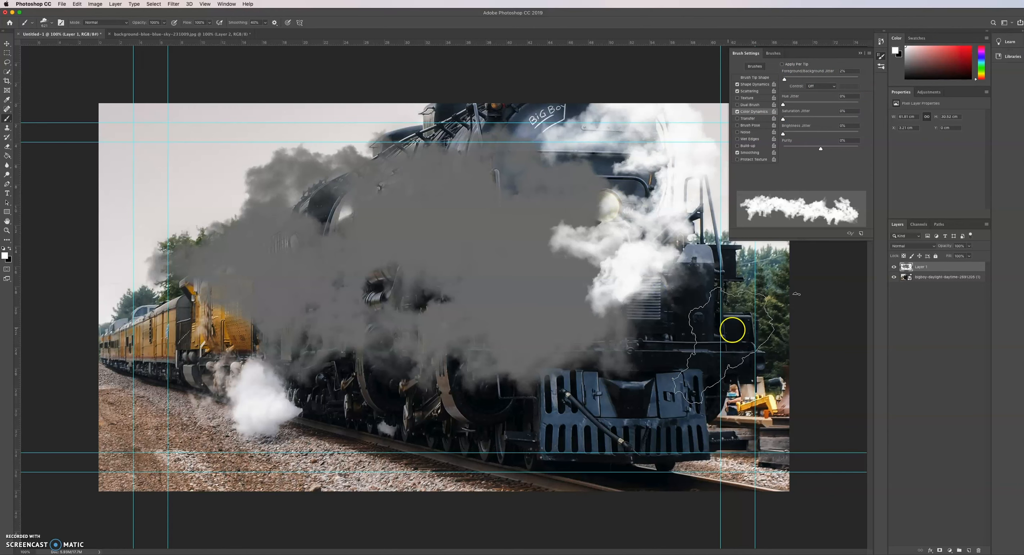
key("super+z")
key("super+z")
key("super+z")
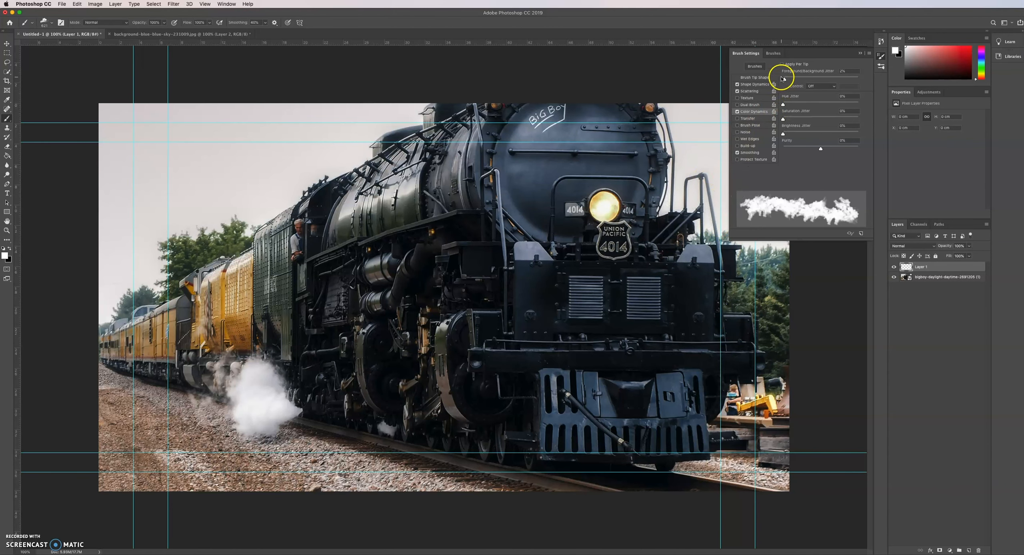
Enable Transfer for the brush with Pen Pressure as the opacity control
left_click(747, 118)
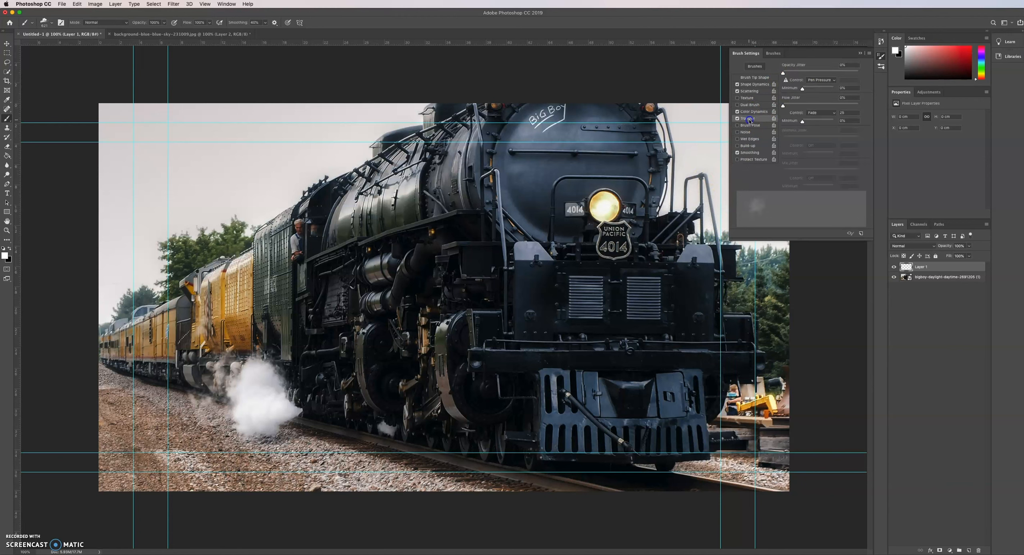
left_click(830, 80)
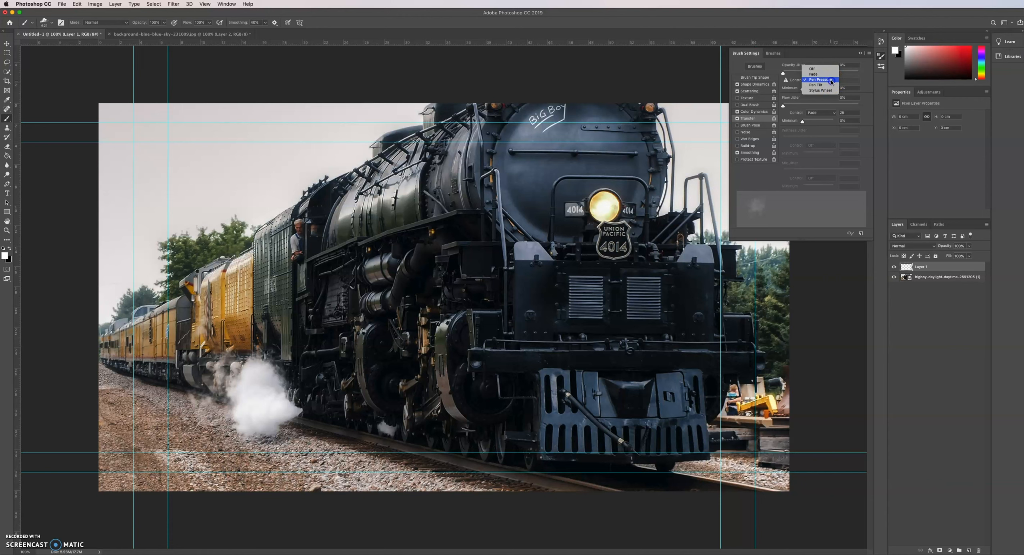
left_click(831, 82)
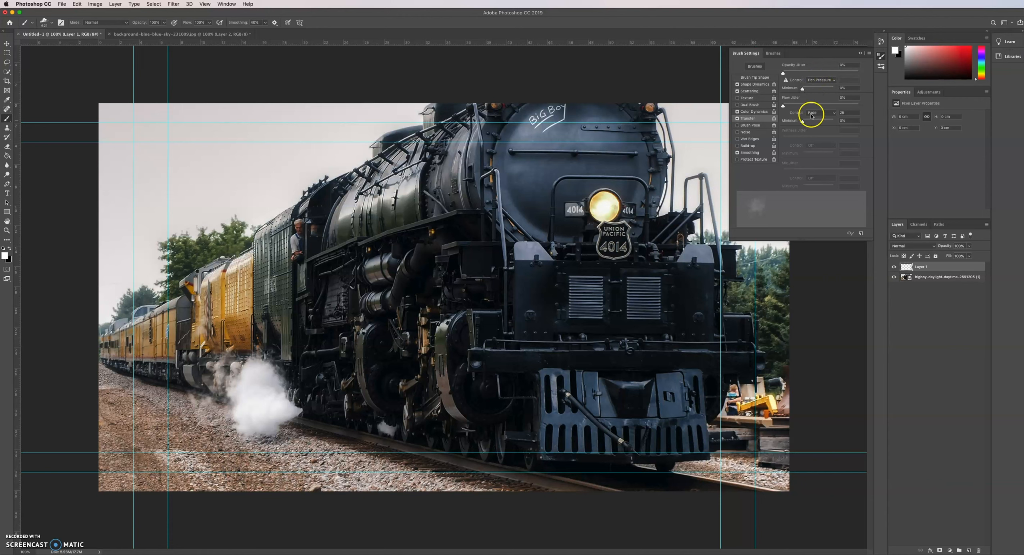
Try Fade as the opacity control with several test smoke strokes across the locomotive and carriages
left_click(822, 82)
left_click(822, 75)
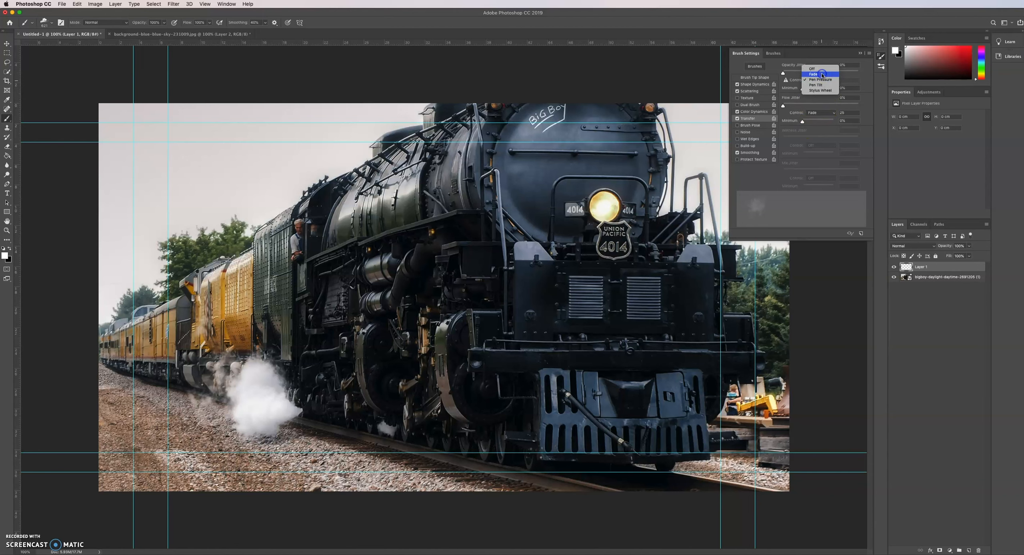
left_click_drag(598, 221, 515, 230)
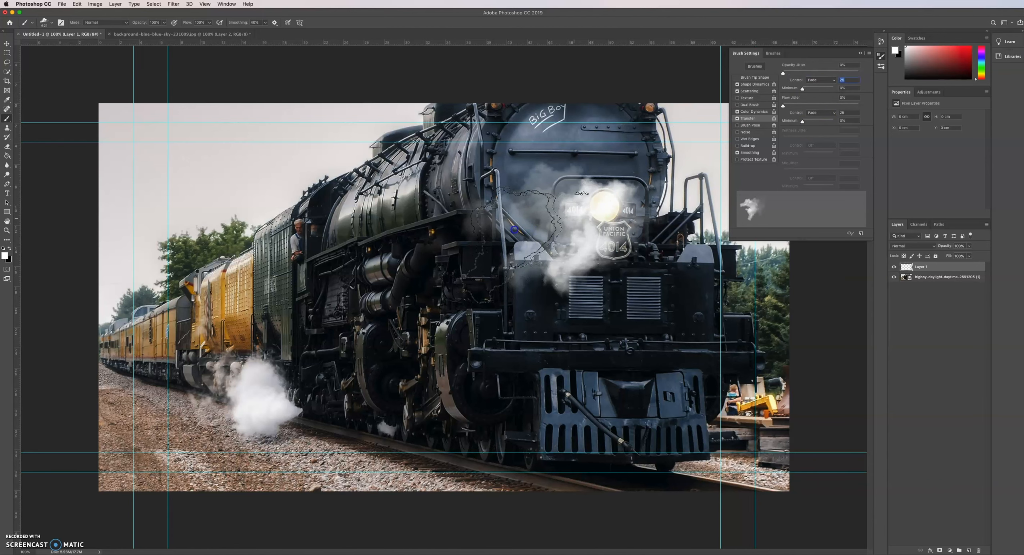
mouse_move(524, 304)
left_mouse_down()
mouse_move(412, 272)
mouse_move(359, 215)
mouse_move(381, 207)
mouse_move(348, 188)
left_mouse_up()
mouse_move(524, 314)
left_mouse_down()
mouse_move(666, 338)
mouse_move(547, 386)
mouse_move(416, 385)
mouse_move(356, 365)
mouse_move(350, 387)
mouse_move(315, 402)
mouse_move(244, 384)
mouse_move(274, 367)
mouse_move(213, 383)
mouse_move(292, 380)
left_mouse_up()
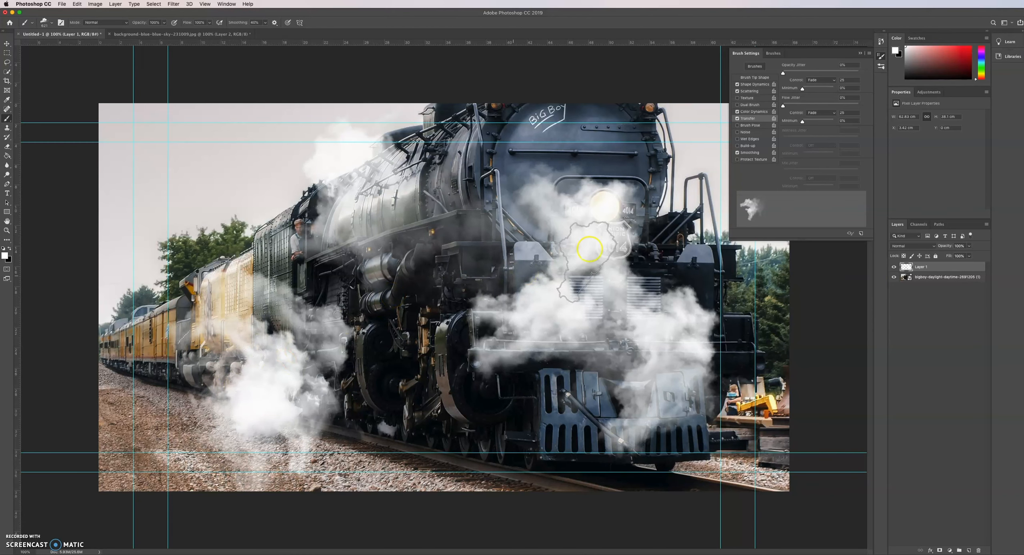
Set both the opacity and flow controls to Pen Pressure and paint a test smoke stroke along the locomotive's side
left_click(824, 81)
left_click(826, 85)
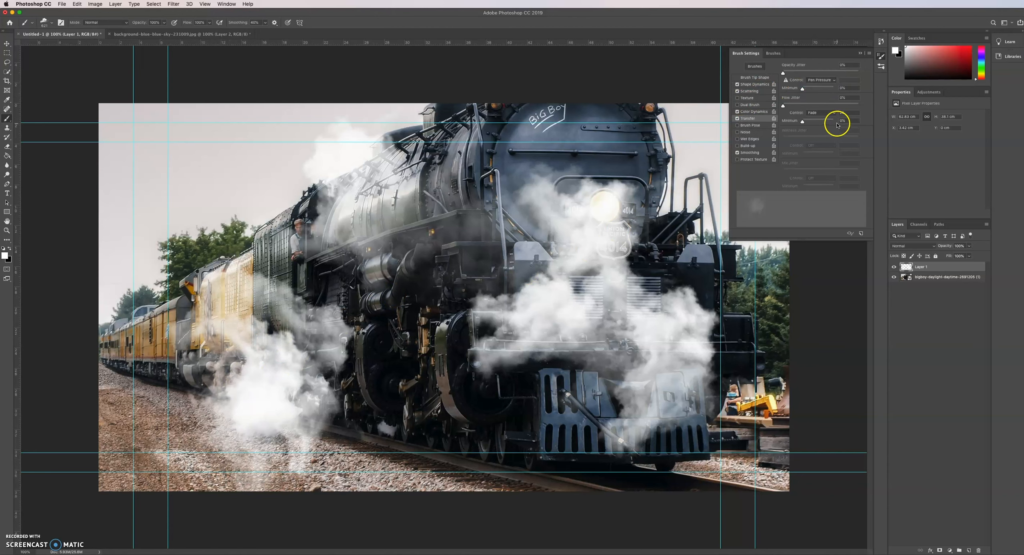
left_click(830, 113)
left_click(823, 118)
mouse_move(495, 250)
left_mouse_down()
mouse_move(464, 260)
mouse_move(384, 240)
mouse_move(323, 320)
mouse_move(238, 325)
left_mouse_up()
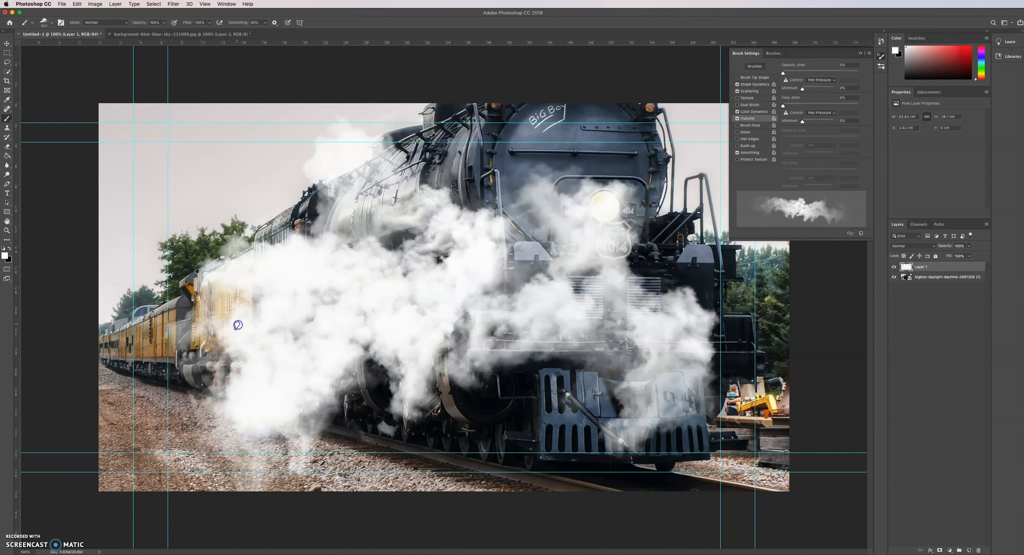
Undo all the test smoke strokes on the locomotive image
key("super+z")
key("super+z")
key("super+z")
key("super+z")
key("super+z")
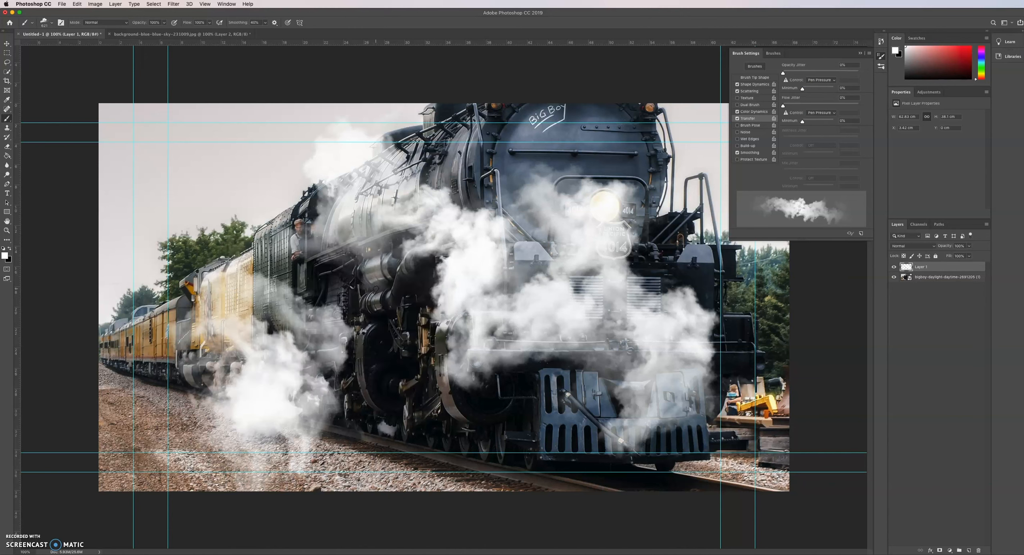
key("super+z")
key("super+z")
key("super+z")
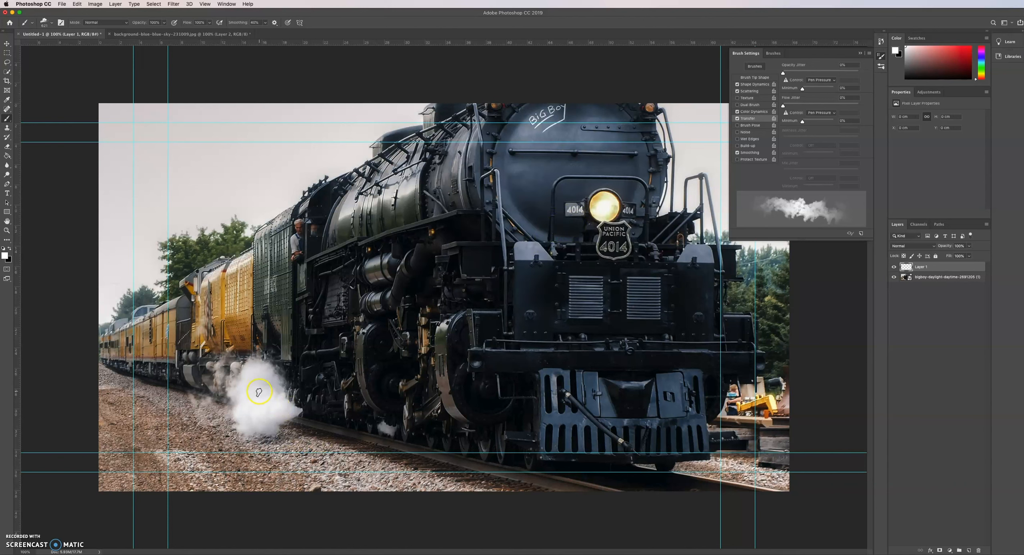
Paint smoke trailing across the gravel beside the rear carriages, reducing the brush size between strokes
left_click_drag(236, 402, 195, 418)
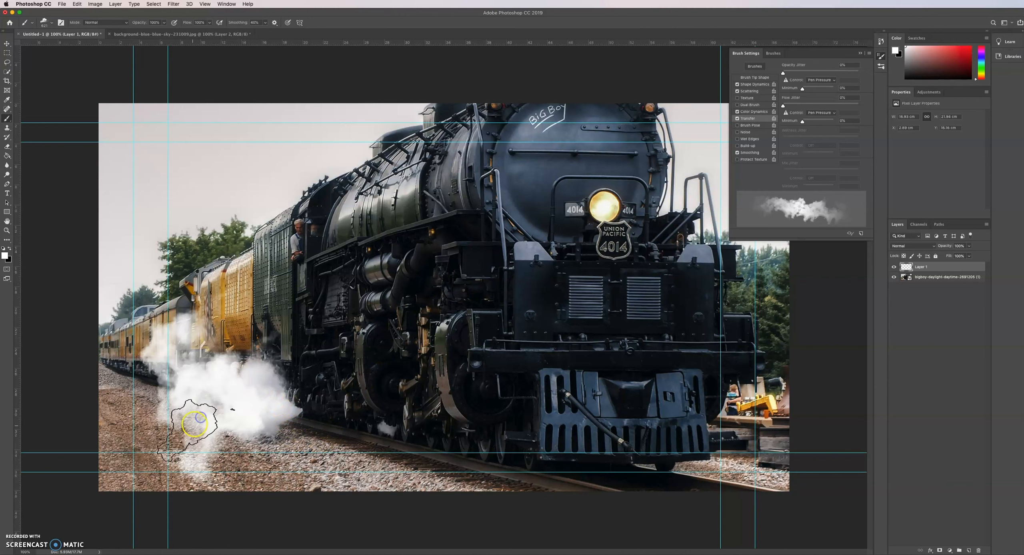
key("bracketleft")
key("bracketleft")
key("bracketleft")
key("bracketleft")
key("bracketleft")
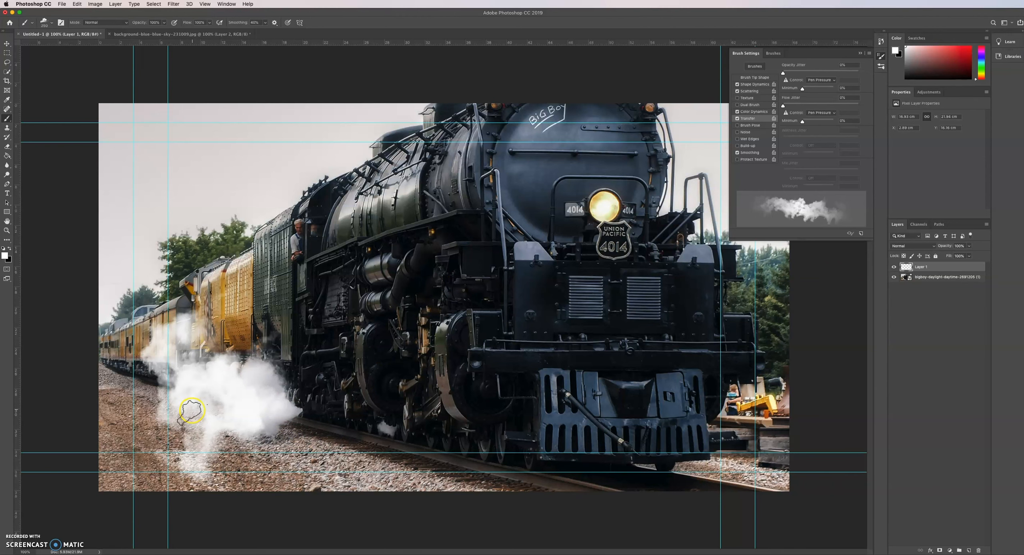
left_click_drag(170, 405, 132, 436)
key("bracketleft")
key("bracketleft")
key("bracketleft")
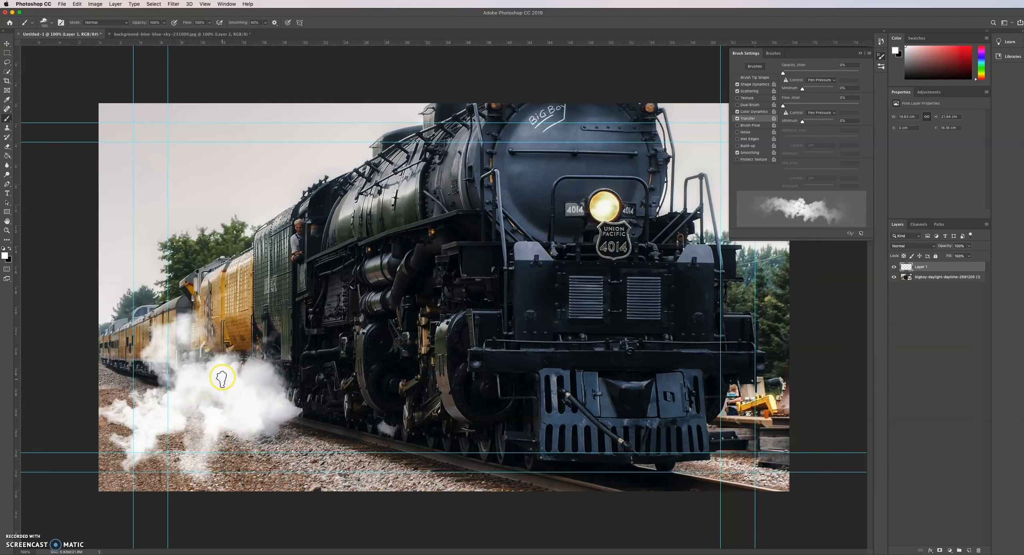
Enlarge the smoke brush and paint a dense cloud over the rear carriages at the image's edge
key("bracketright")
key("bracketright")
key("bracketright")
key("bracketright")
key("bracketright")
key("bracketright")
key("bracketright")
key("bracketright")
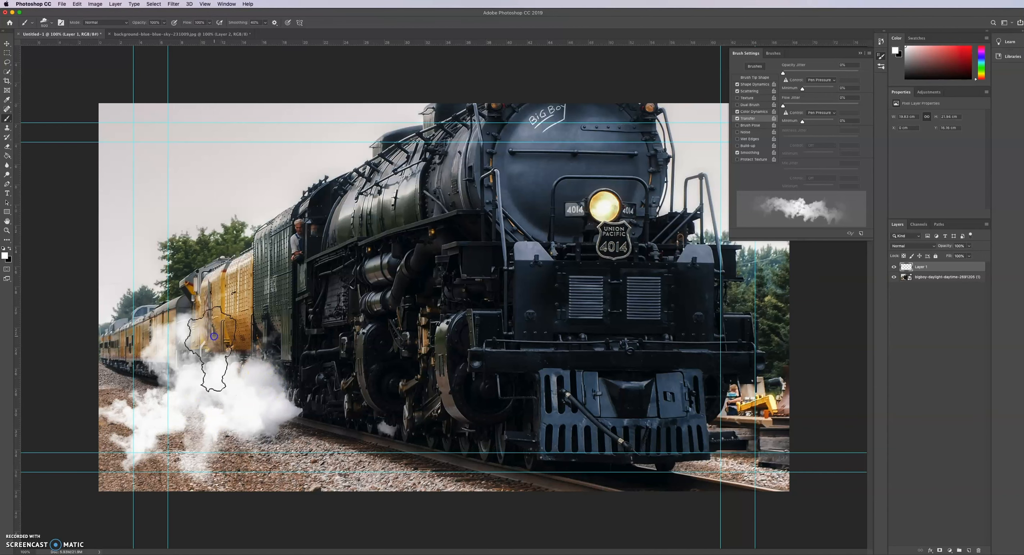
left_click_drag(217, 354, 81, 362)
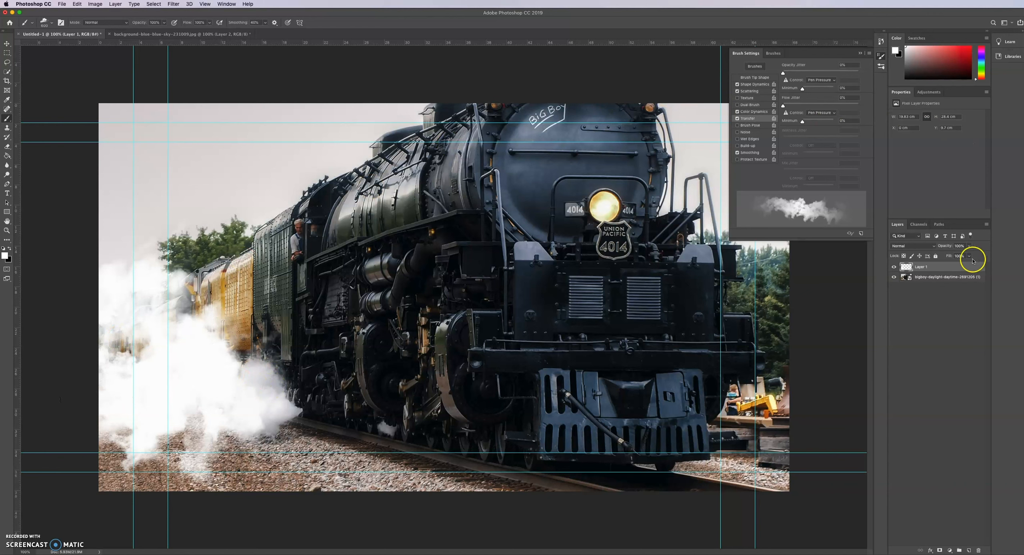
Try a much lower opacity on the smoke layer, and settle on about 92%
left_click(969, 246)
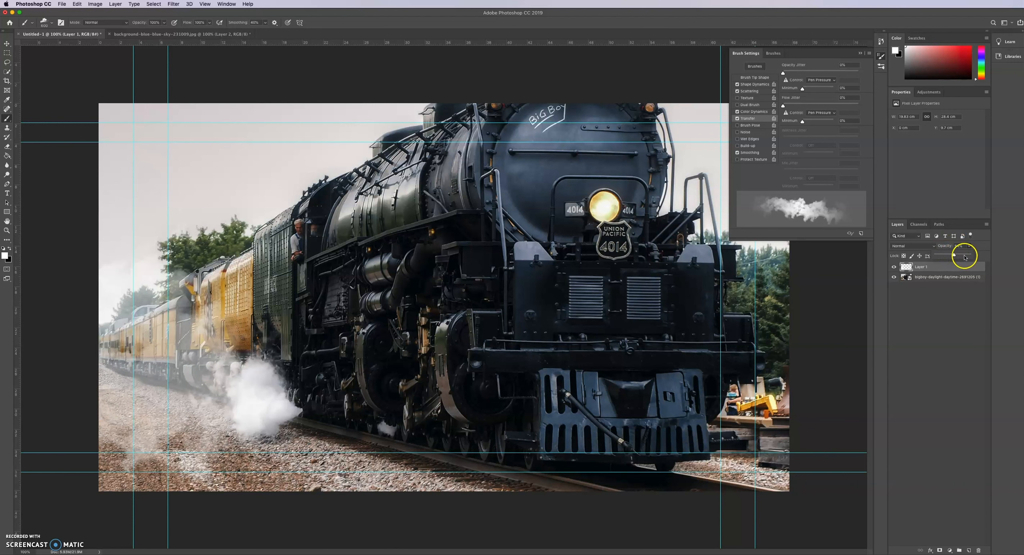
left_click(964, 256)
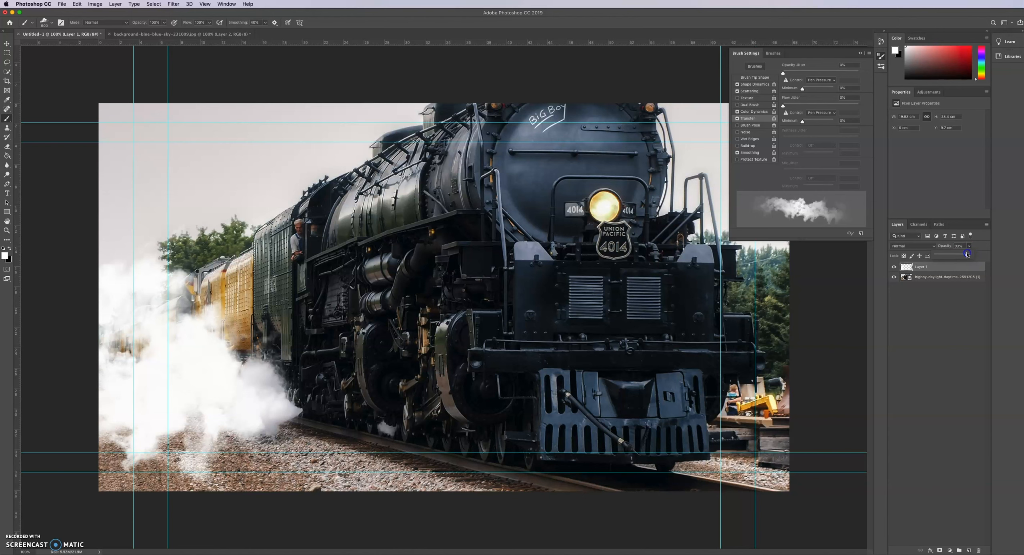
left_click_drag(968, 254, 967, 254)
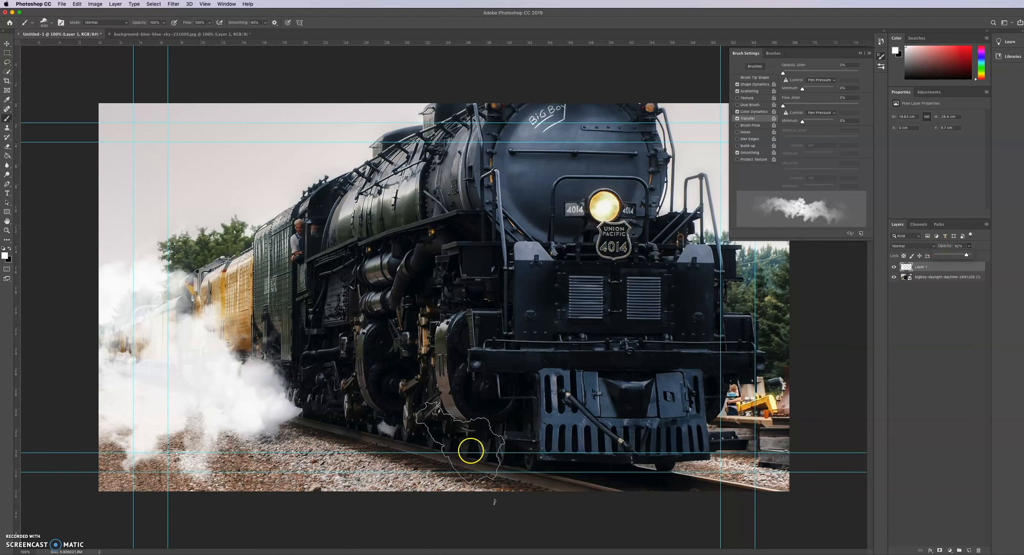
Paint smoke along the locomotive's wheels and across its front cowcatcher
left_click(406, 445)
left_click_drag(406, 445, 326, 446)
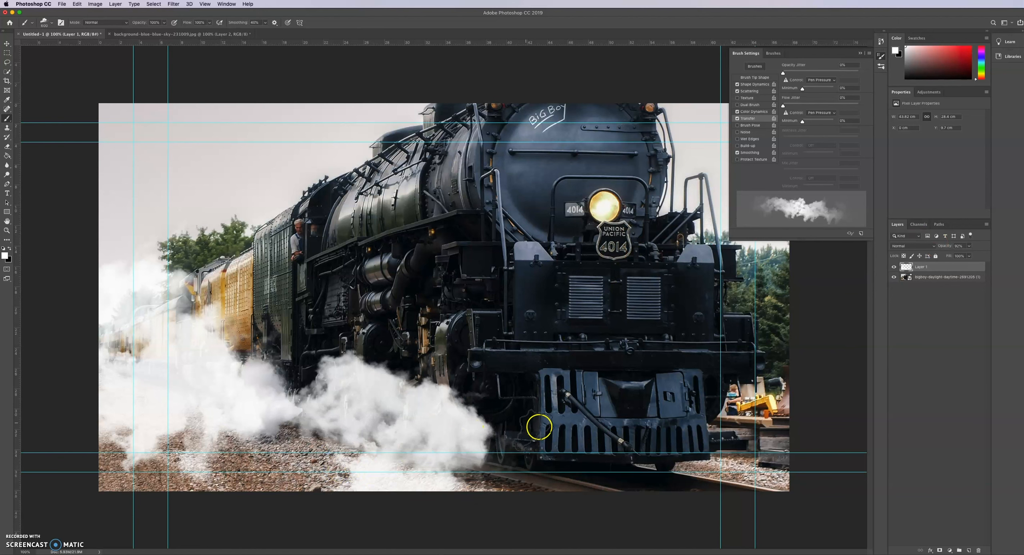
left_click_drag(530, 442, 699, 393)
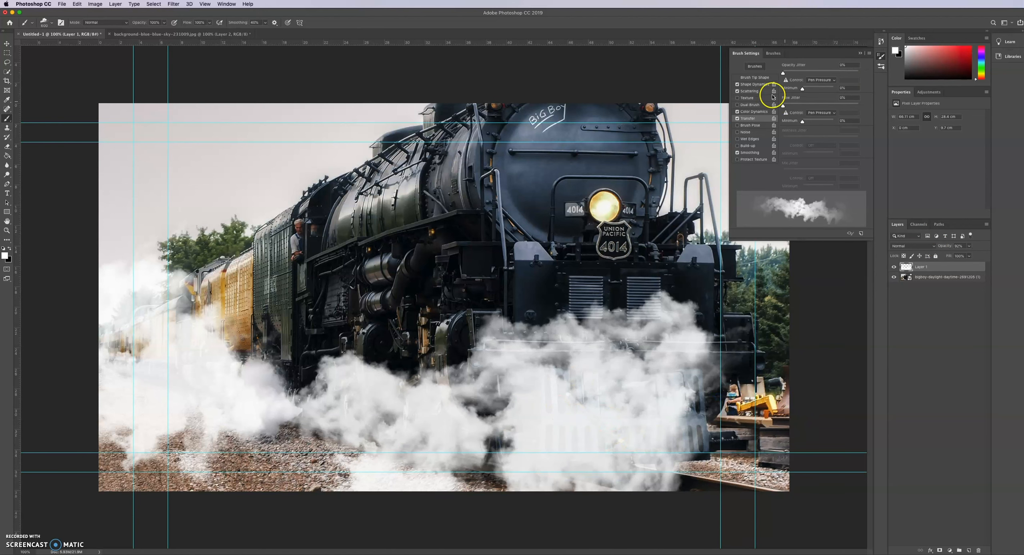
Check the brush's Scattering settings and paint smoke over the locomotive's headlight and upper front
left_click(750, 92)
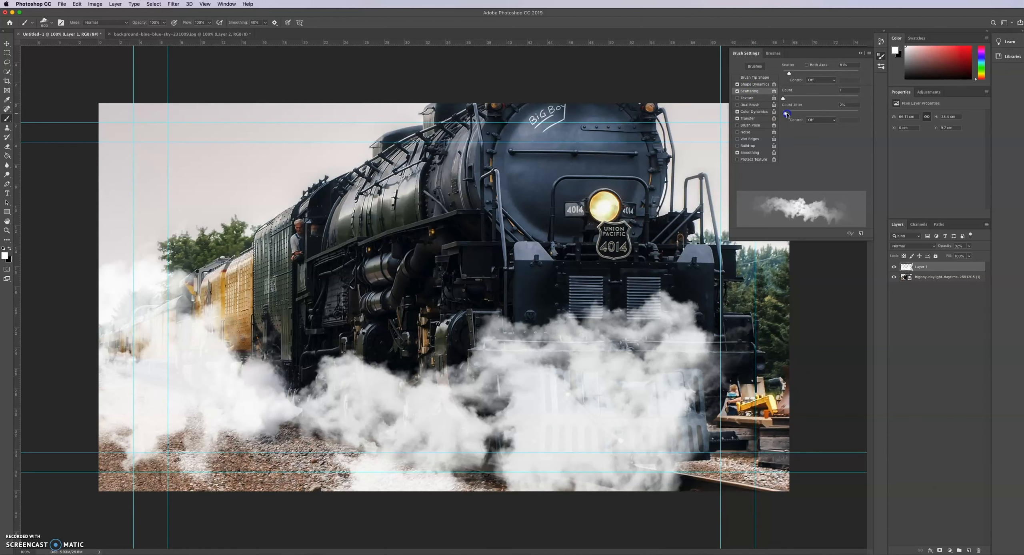
mouse_move(692, 188)
left_mouse_down()
mouse_move(629, 206)
mouse_move(580, 262)
left_mouse_up()
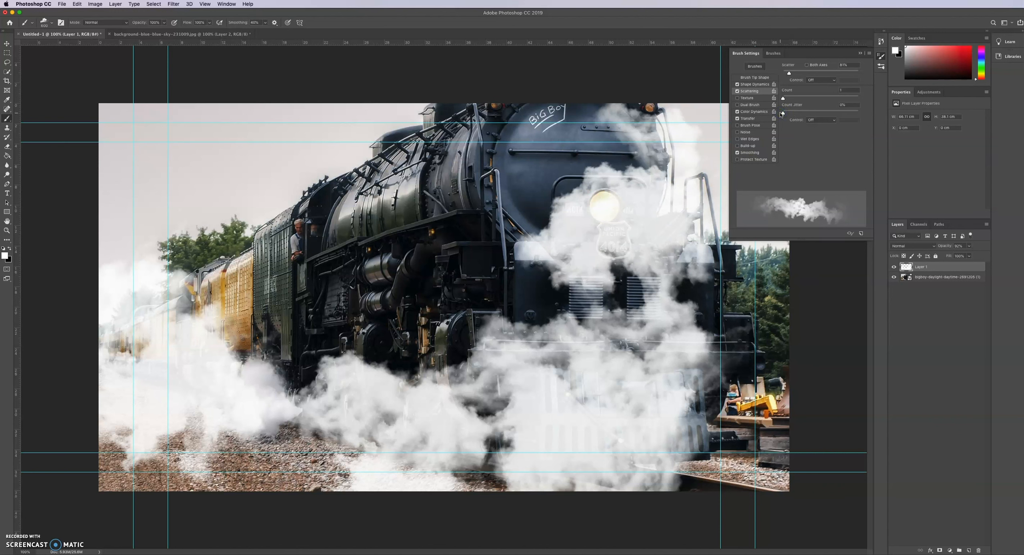
Open the brush's Shape Dynamics settings
left_click(756, 84)
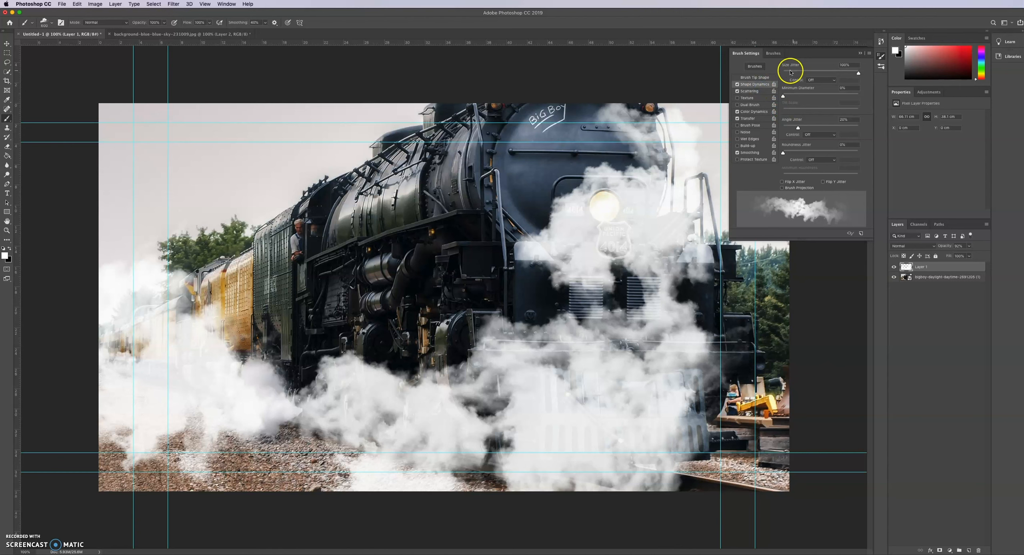